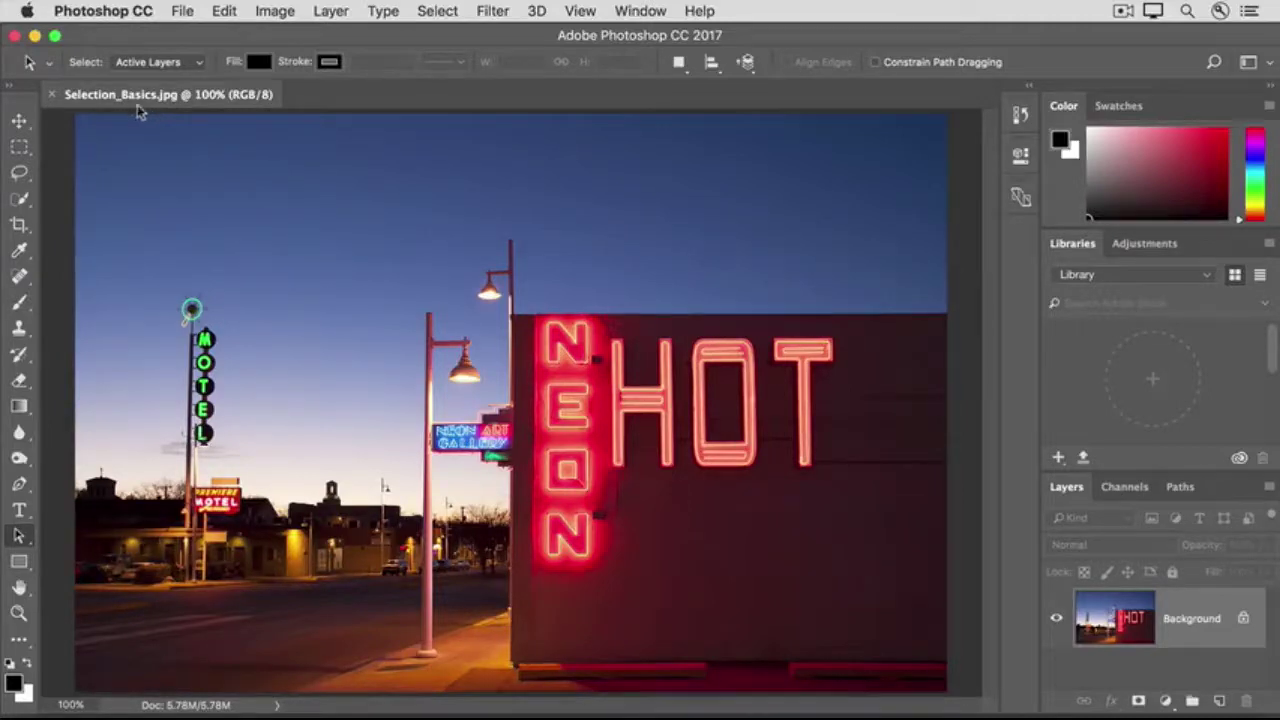
Step: Select the dark building with the Rectangular Marquee tool, outlining its left part first and adding the rest up to the photo's right edge
{"action": "left_click", "coordinate": [27, 152]}
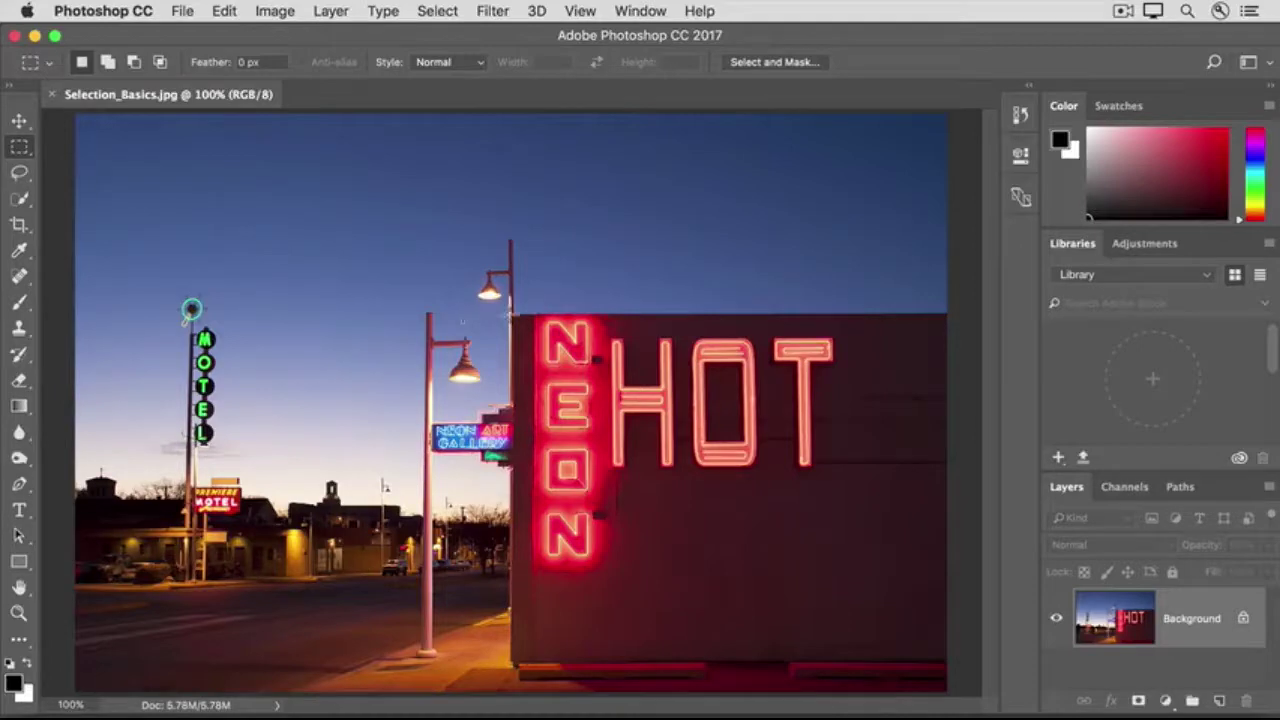
{"action": "left_click_drag", "start_coordinate": [511, 313], "coordinate": [767, 693]}
{"action": "left_click", "coordinate": [108, 63]}
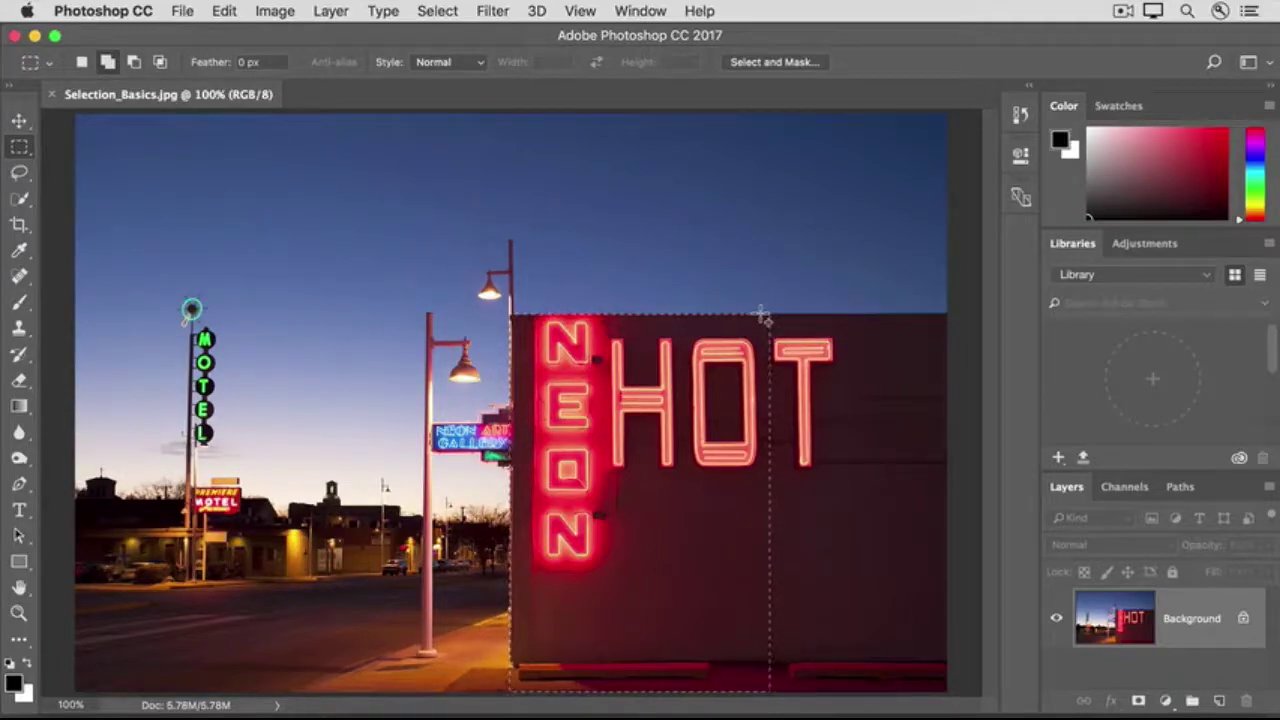
{"action": "left_click_drag", "start_coordinate": [762, 316], "coordinate": [953, 692]}
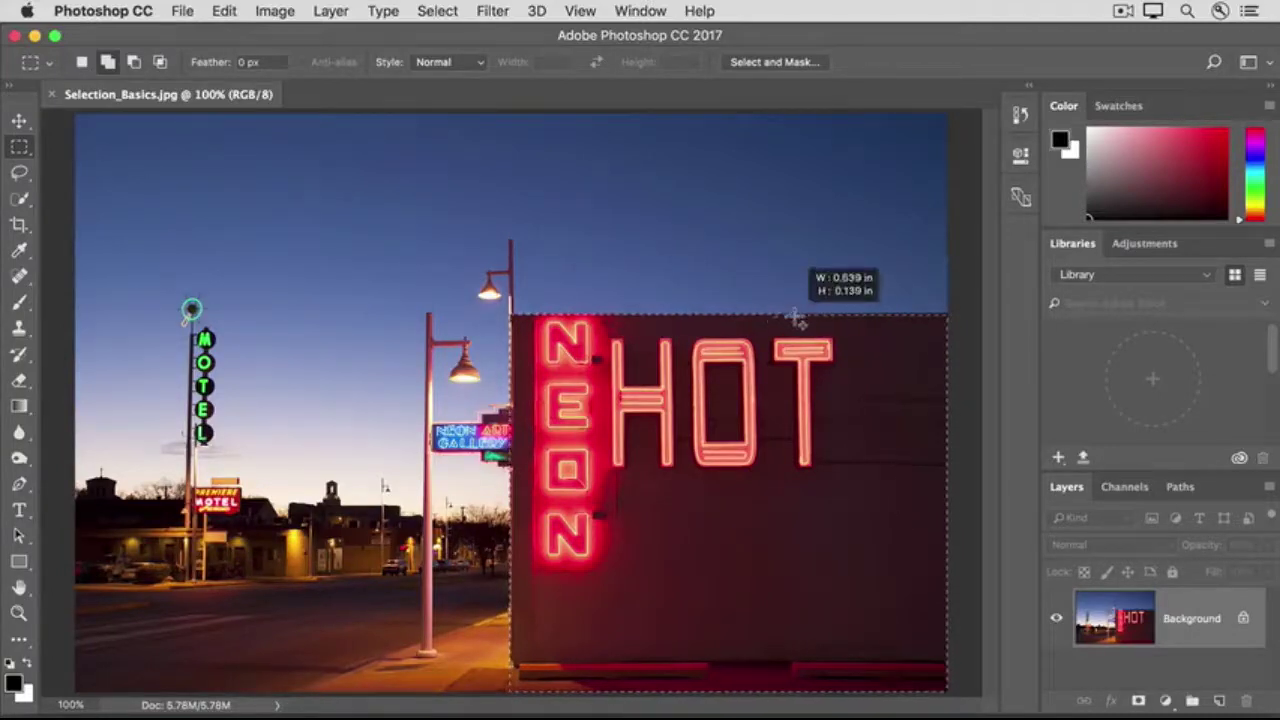
Step: Add a thin strip along the building's top right edge, including some sky, to the selection
{"action": "left_click_drag", "start_coordinate": [870, 320], "coordinate": [948, 330]}
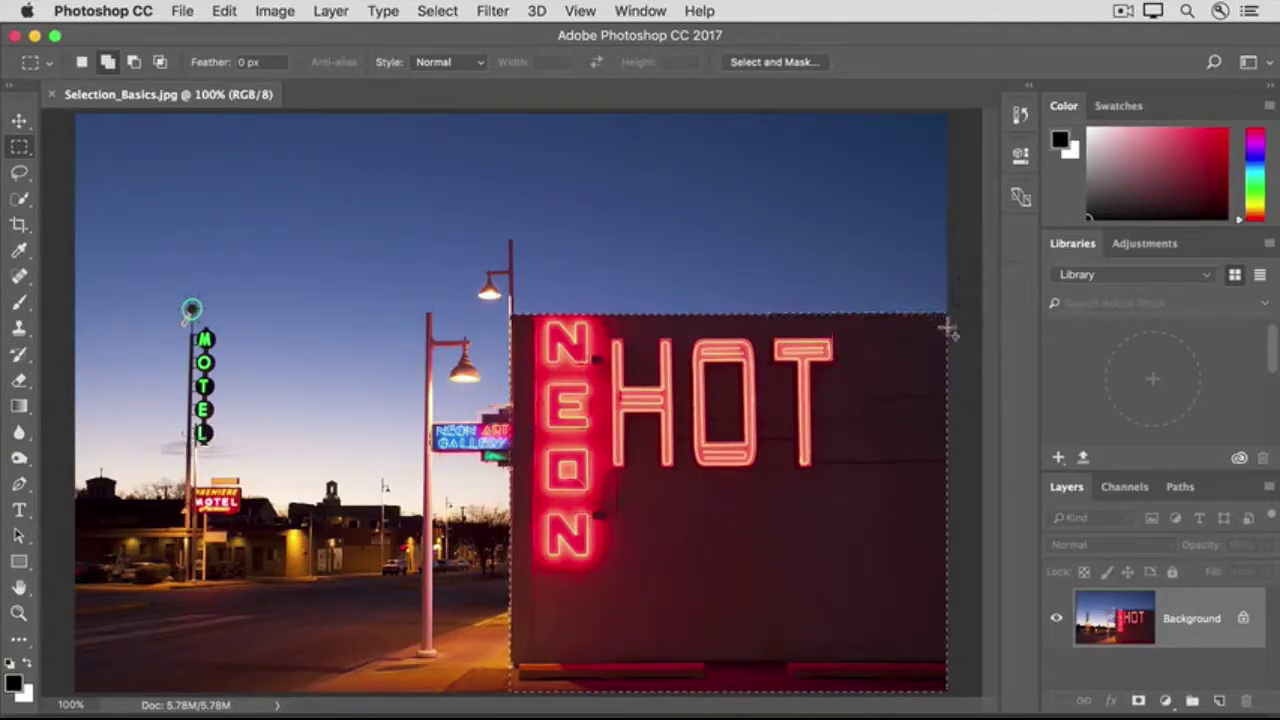
{"action": "left_click_drag", "start_coordinate": [818, 311], "coordinate": [956, 334]}
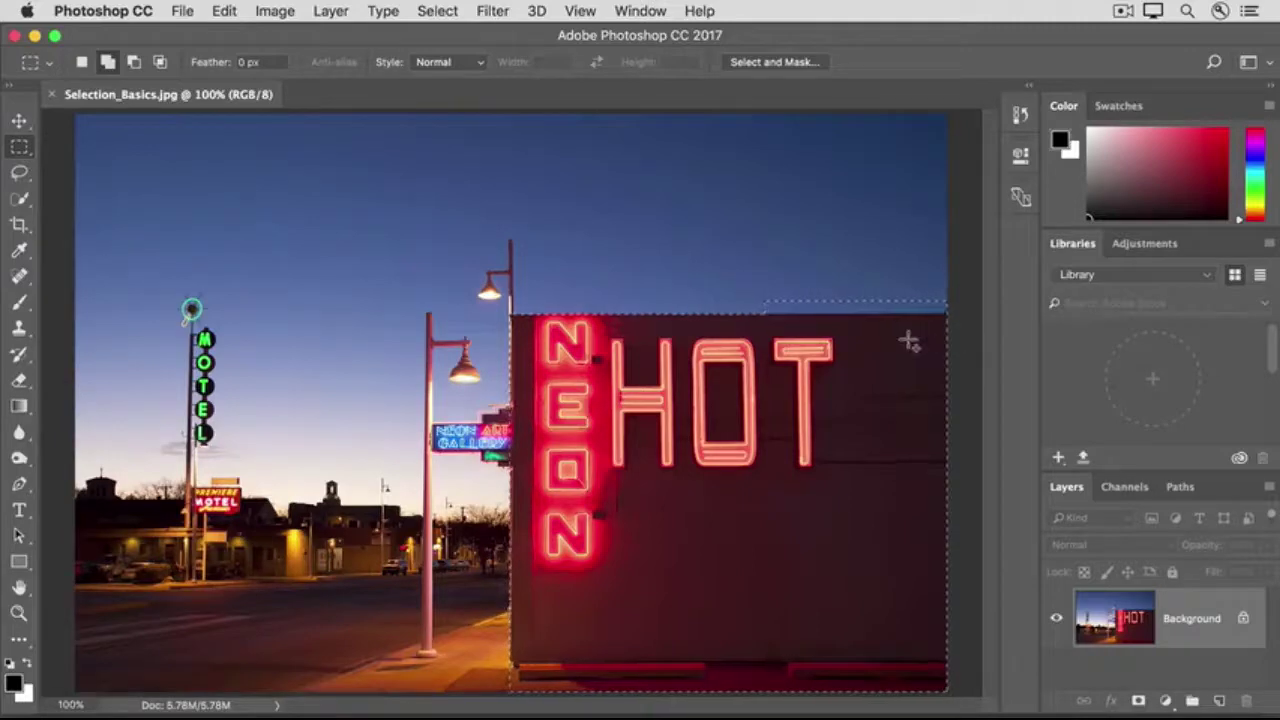
Step: Subtract the strip of sky above the building and the strip along its base from the selection
{"action": "left_click", "coordinate": [136, 64]}
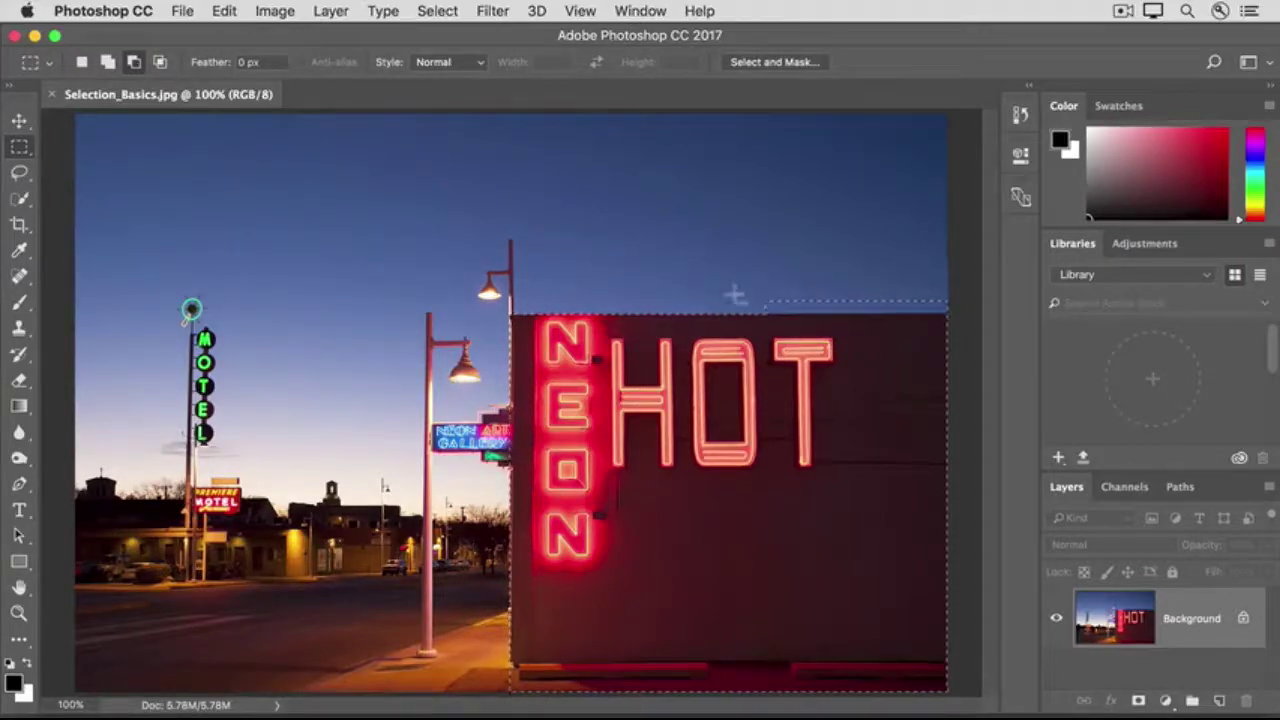
{"action": "left_click_drag", "start_coordinate": [855, 312], "coordinate": [956, 275]}
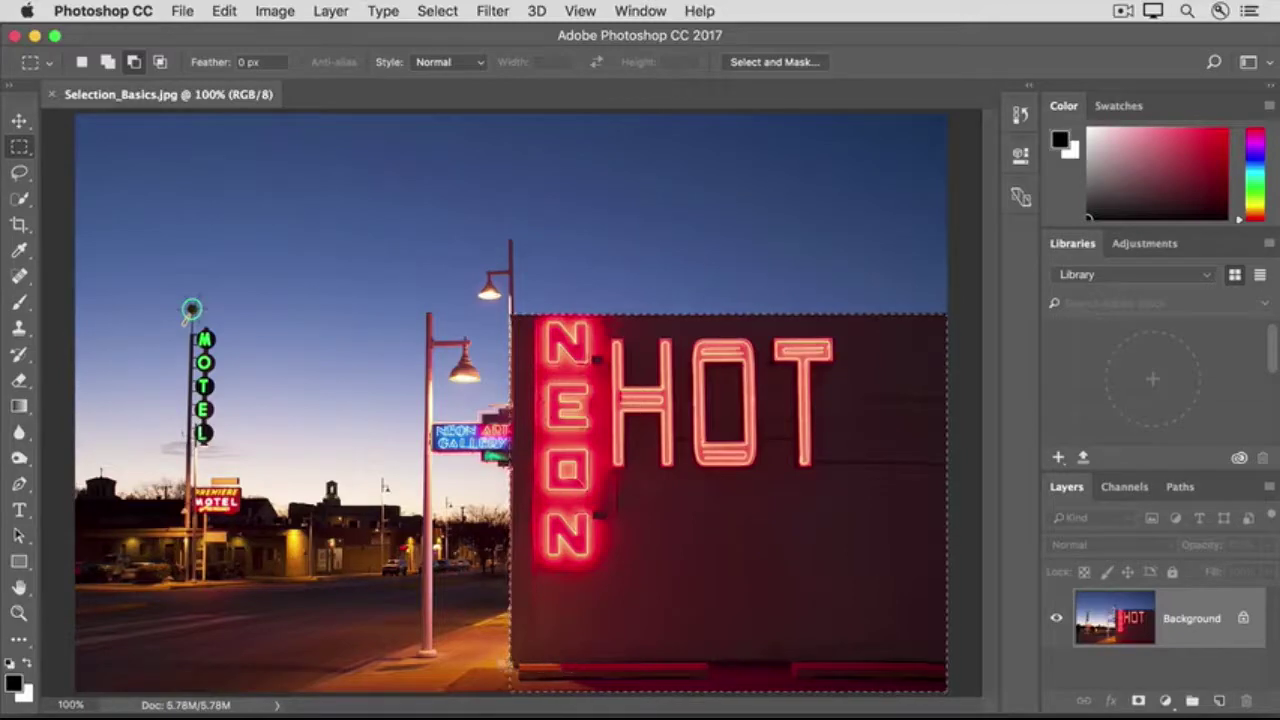
{"action": "left_click_drag", "start_coordinate": [518, 662], "coordinate": [1012, 700]}
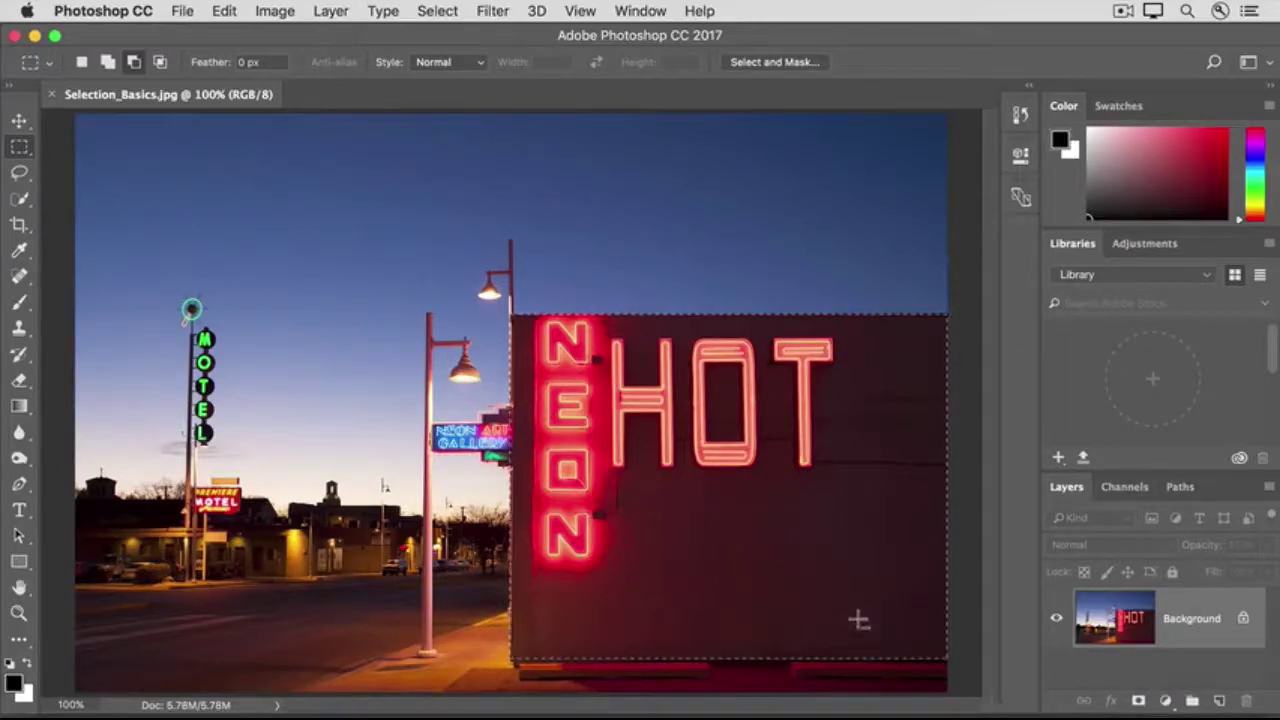
Step: Darken the selected building with a Brightness/Contrast adjustment, using brightness -80 and contrast 30
{"action": "left_click", "coordinate": [282, 12]}
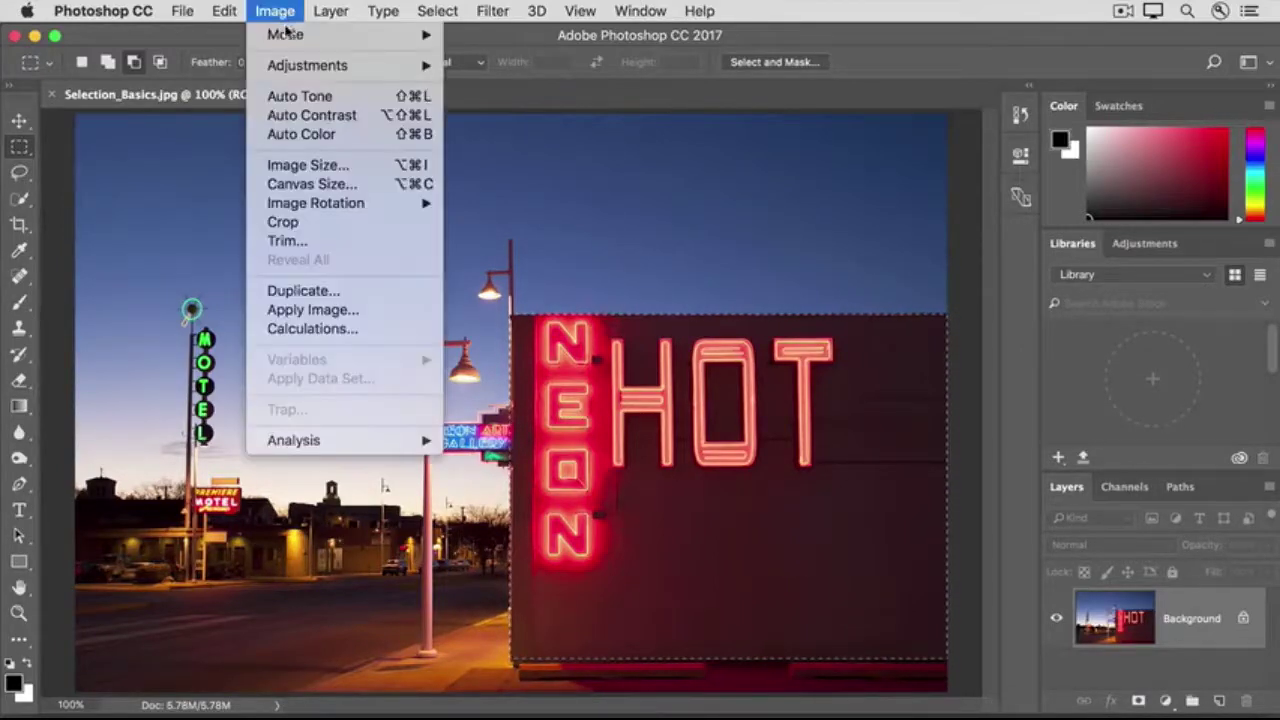
{"action": "mouse_move", "coordinate": [320, 66]}
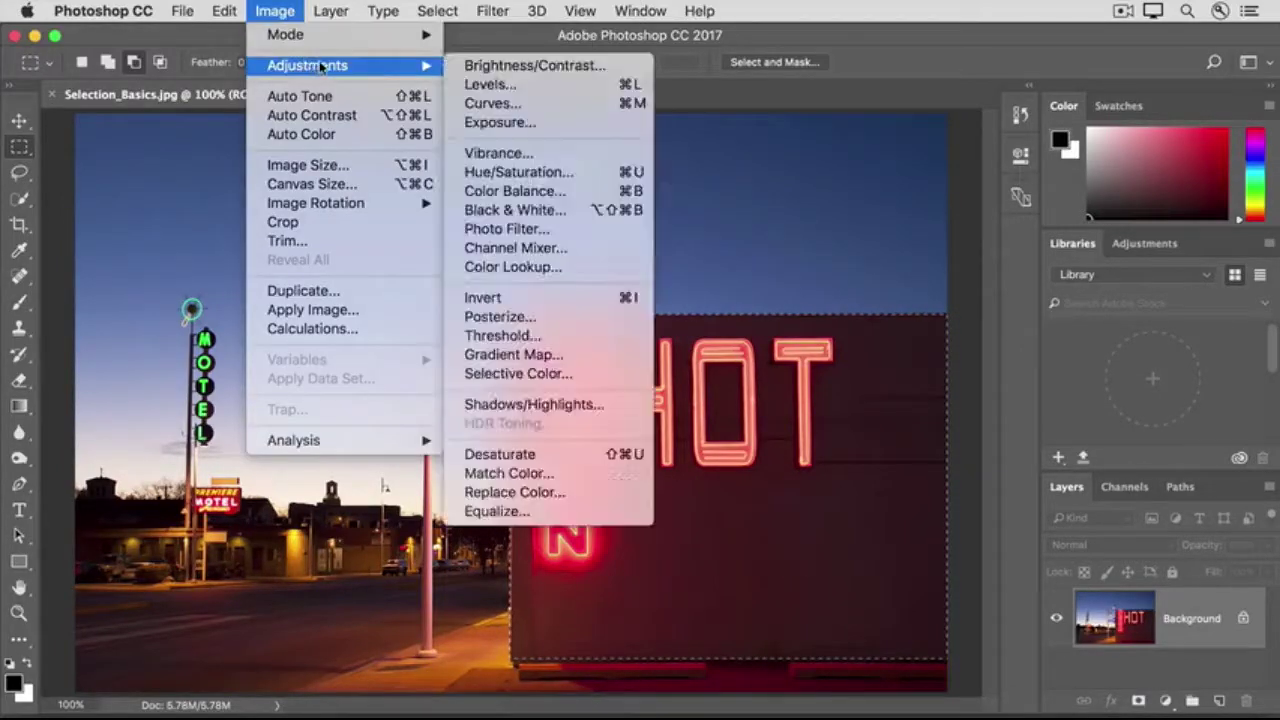
{"action": "left_click", "coordinate": [456, 66]}
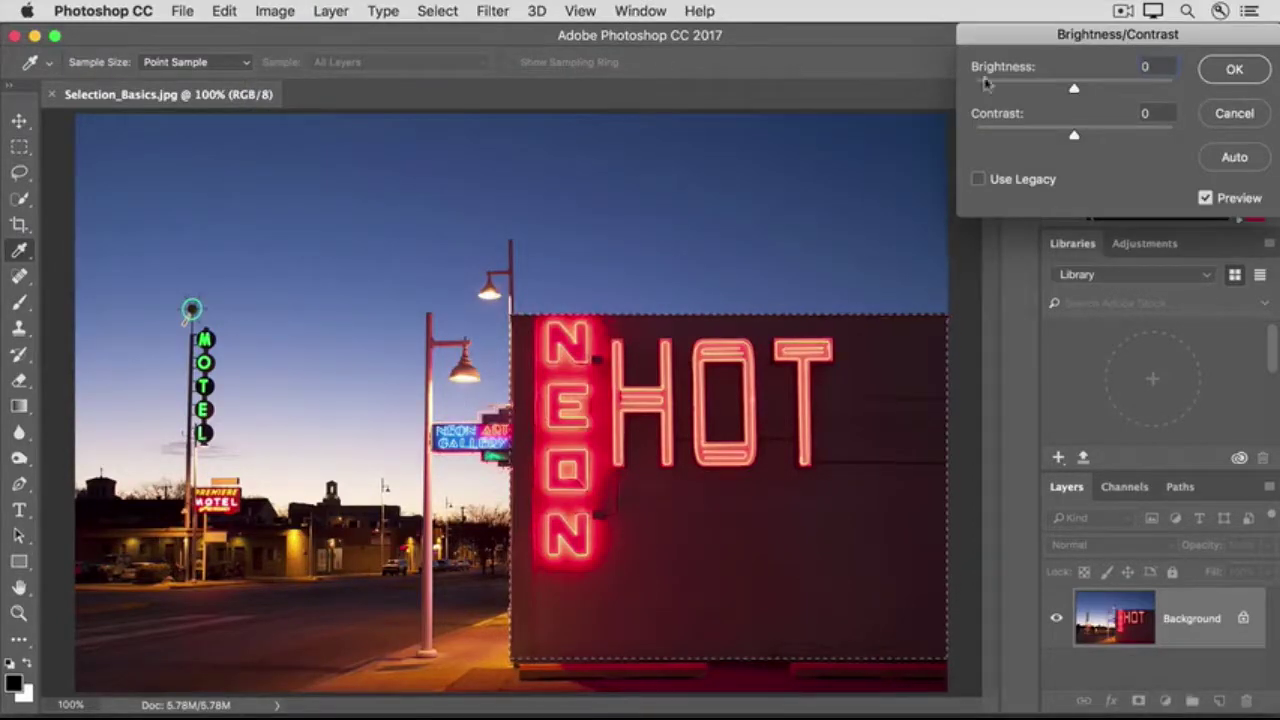
{"action": "left_click_drag", "start_coordinate": [1076, 89], "coordinate": [1021, 90]}
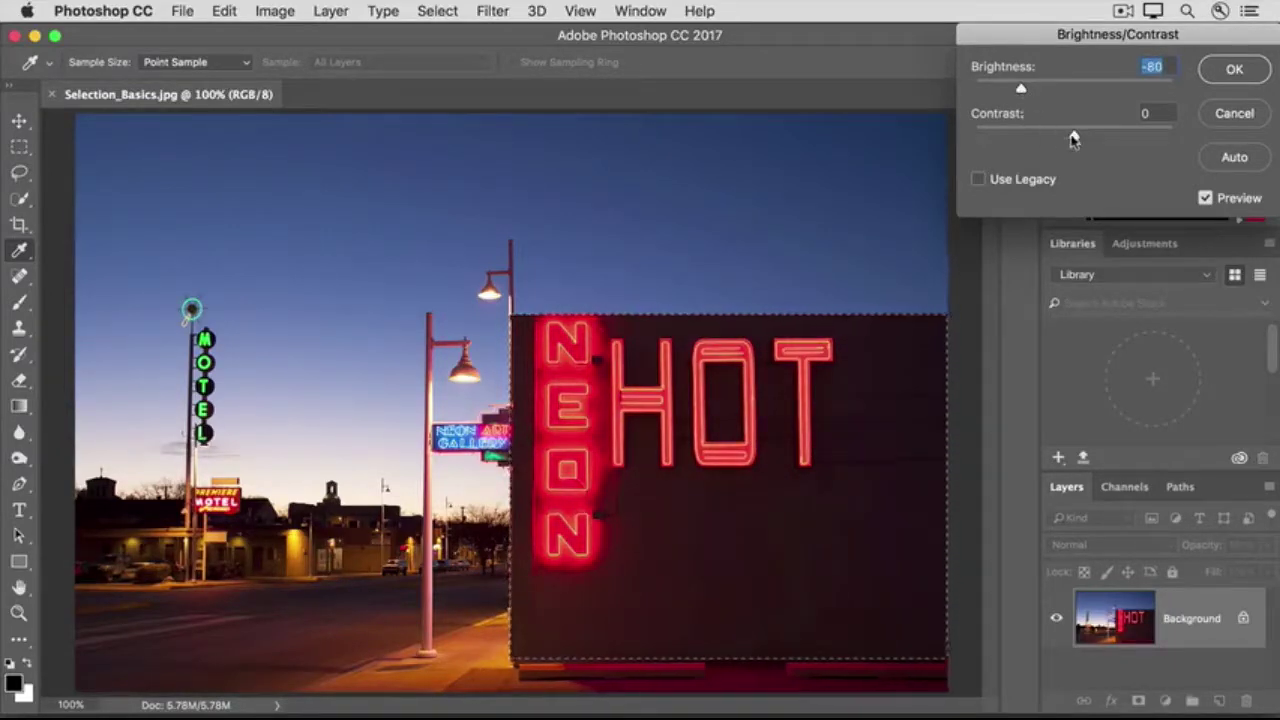
{"action": "left_click_drag", "start_coordinate": [1072, 136], "coordinate": [1104, 140]}
{"action": "left_click", "coordinate": [1212, 76]}
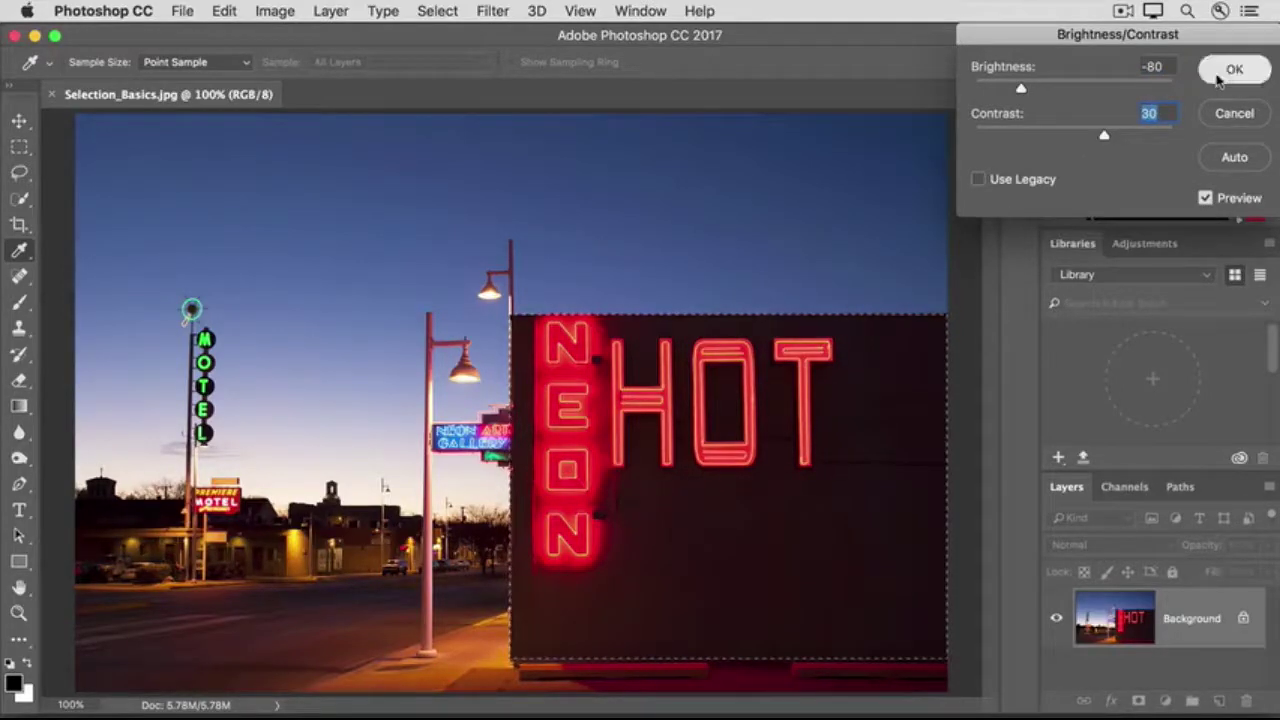
{"action": "key", "text": "m"}
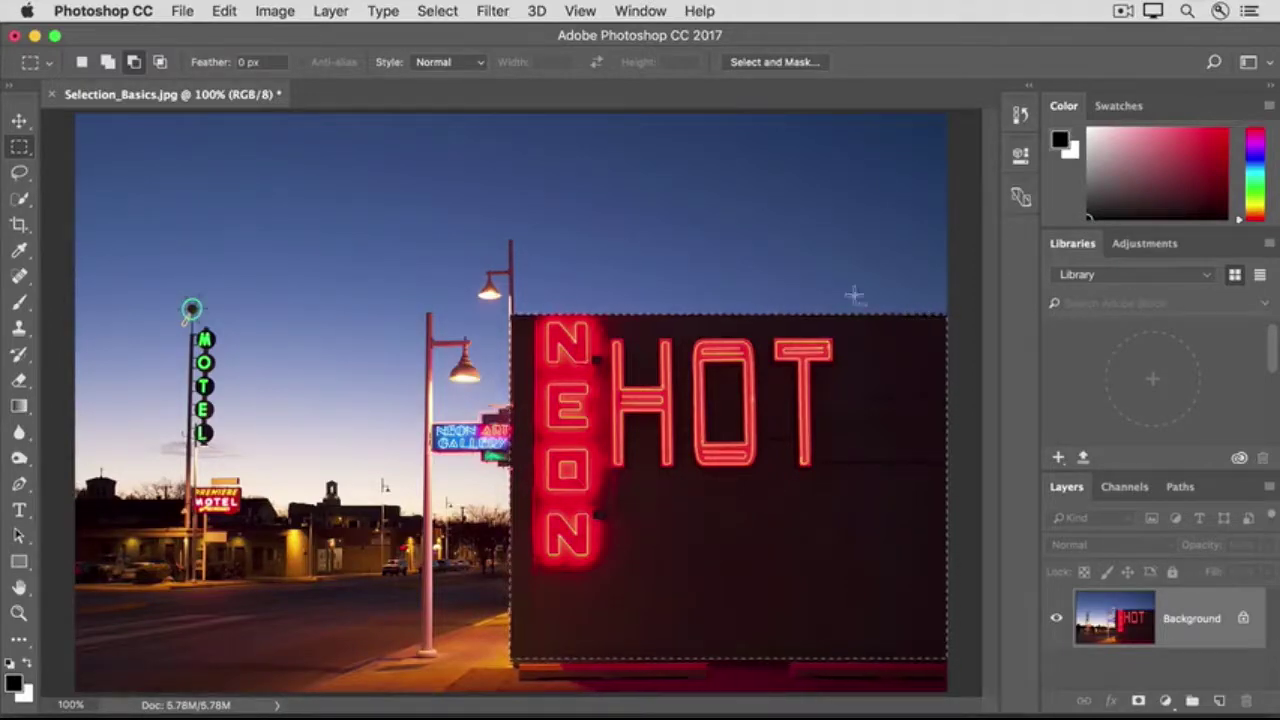
Step: Invert the selection and brighten the area around the building with a Brightness/Contrast adjustment, using brightness 32
{"action": "left_click", "coordinate": [438, 11]}
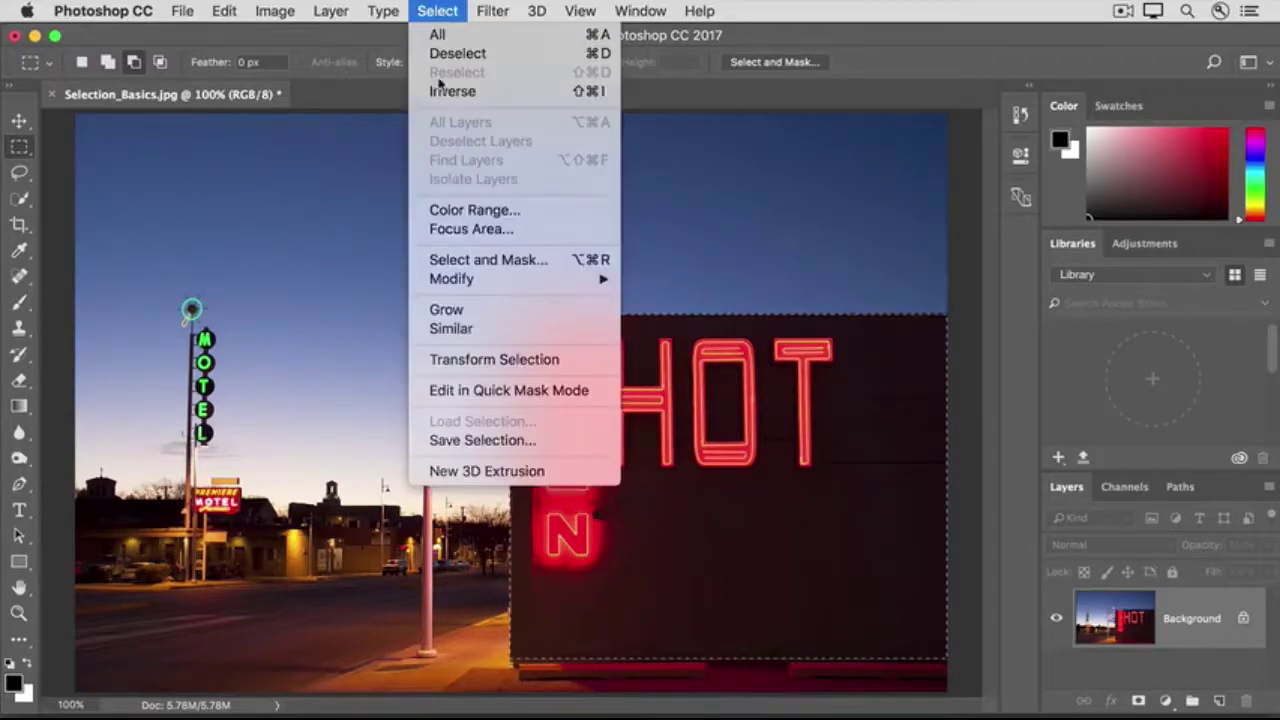
{"action": "left_click", "coordinate": [502, 92]}
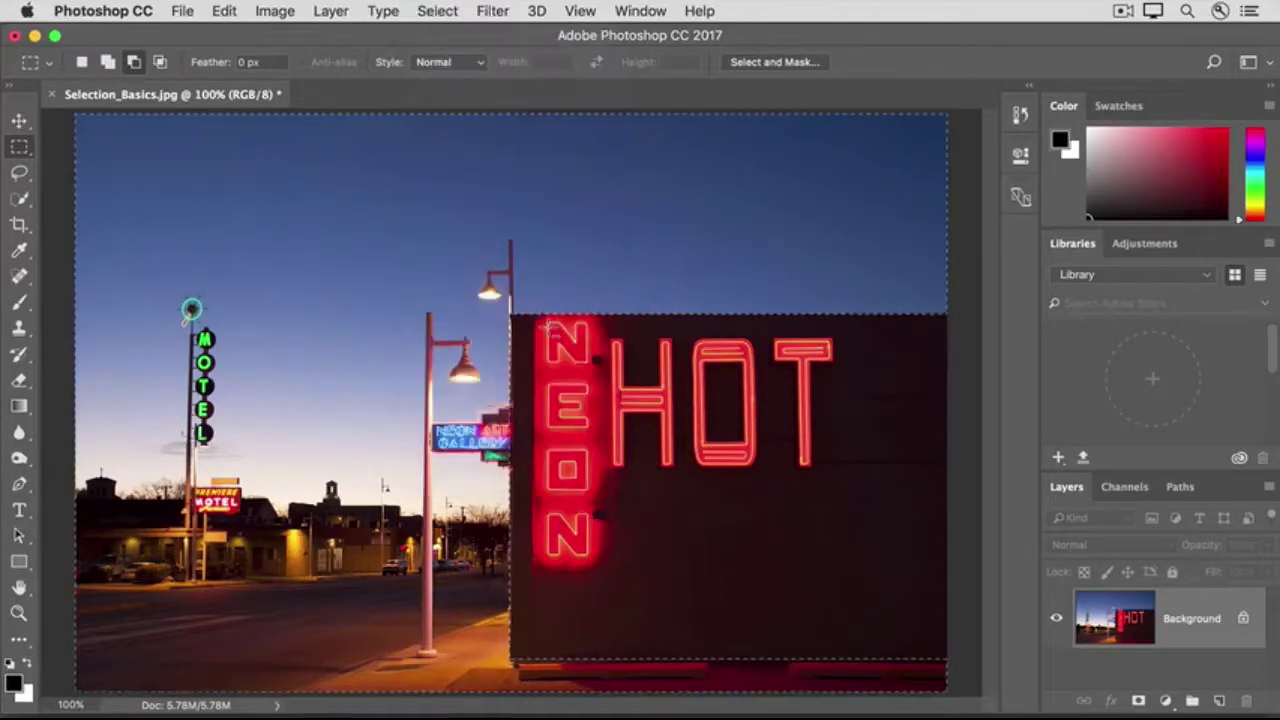
{"action": "left_click", "coordinate": [273, 12]}
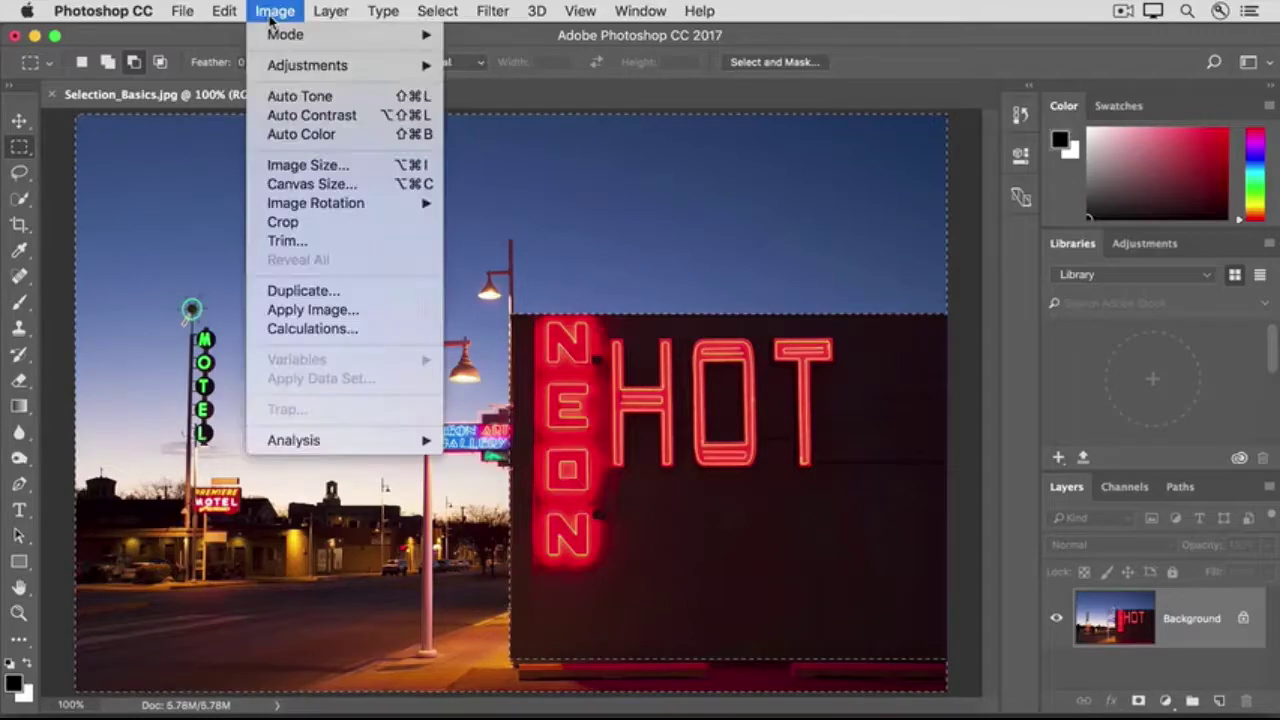
{"action": "mouse_move", "coordinate": [324, 68]}
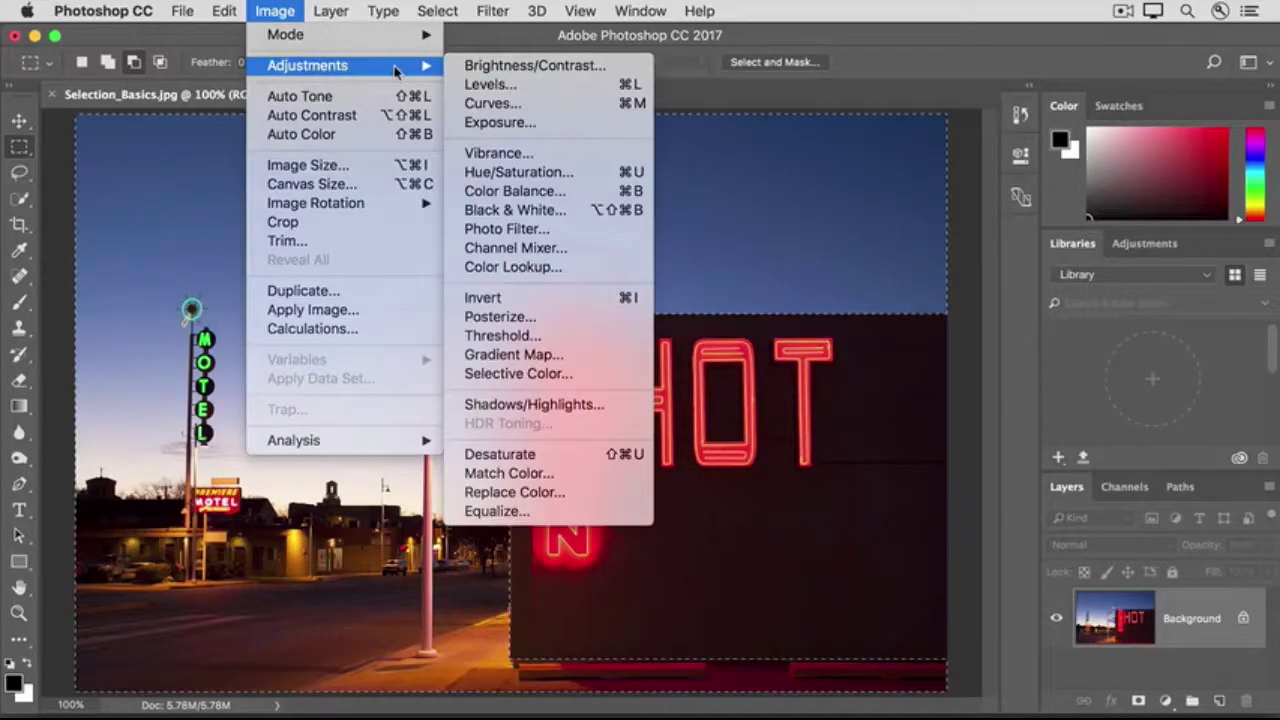
{"action": "left_click", "coordinate": [470, 65]}
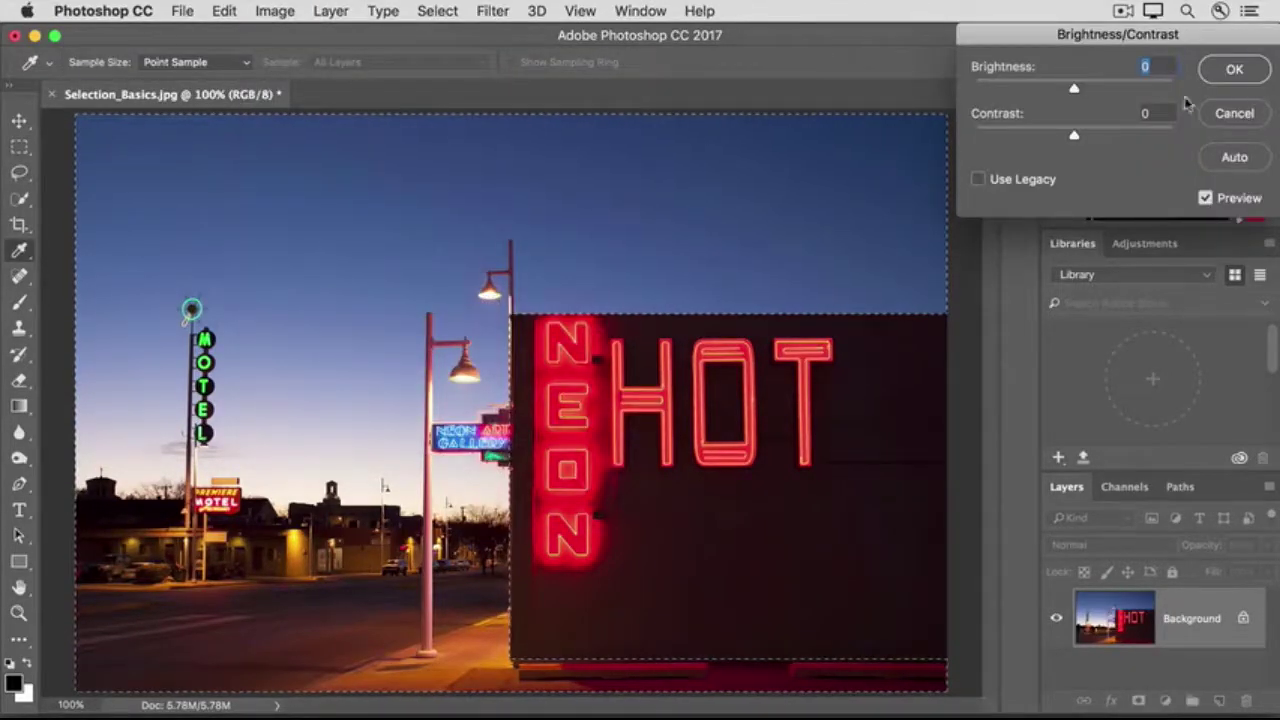
{"action": "left_click_drag", "start_coordinate": [1074, 88], "coordinate": [1096, 91]}
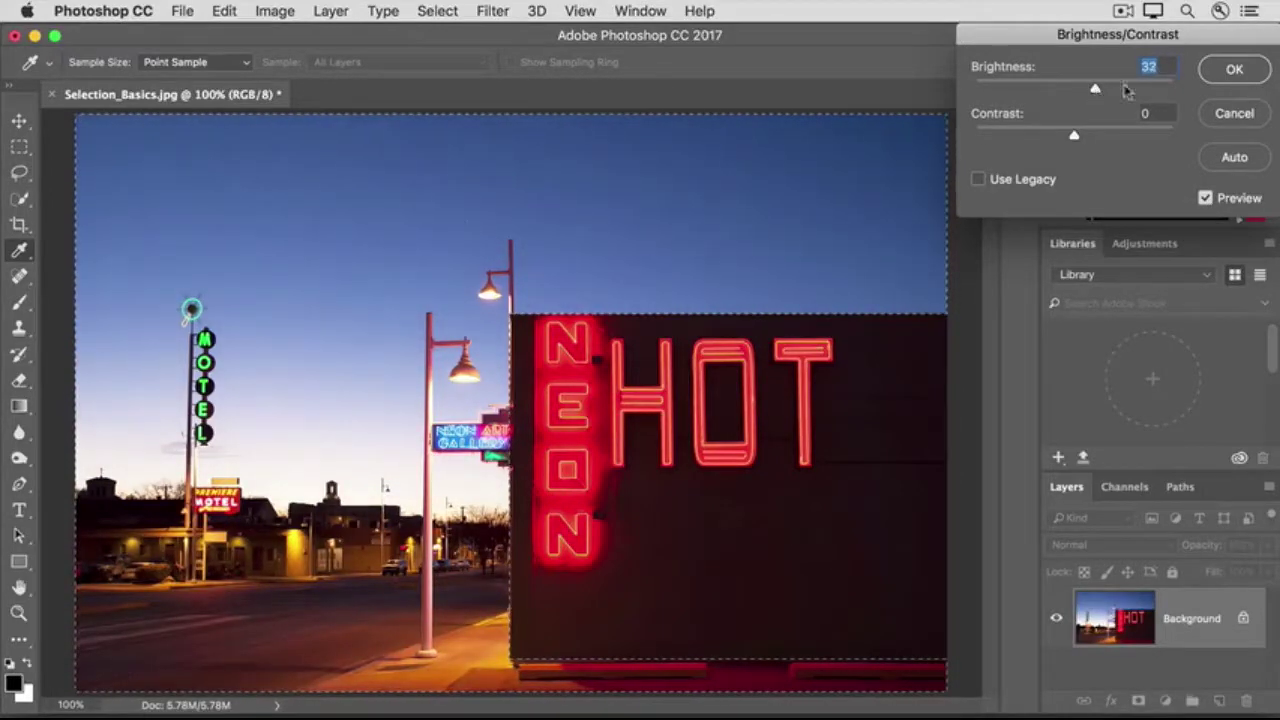
{"action": "left_click", "coordinate": [1219, 69]}
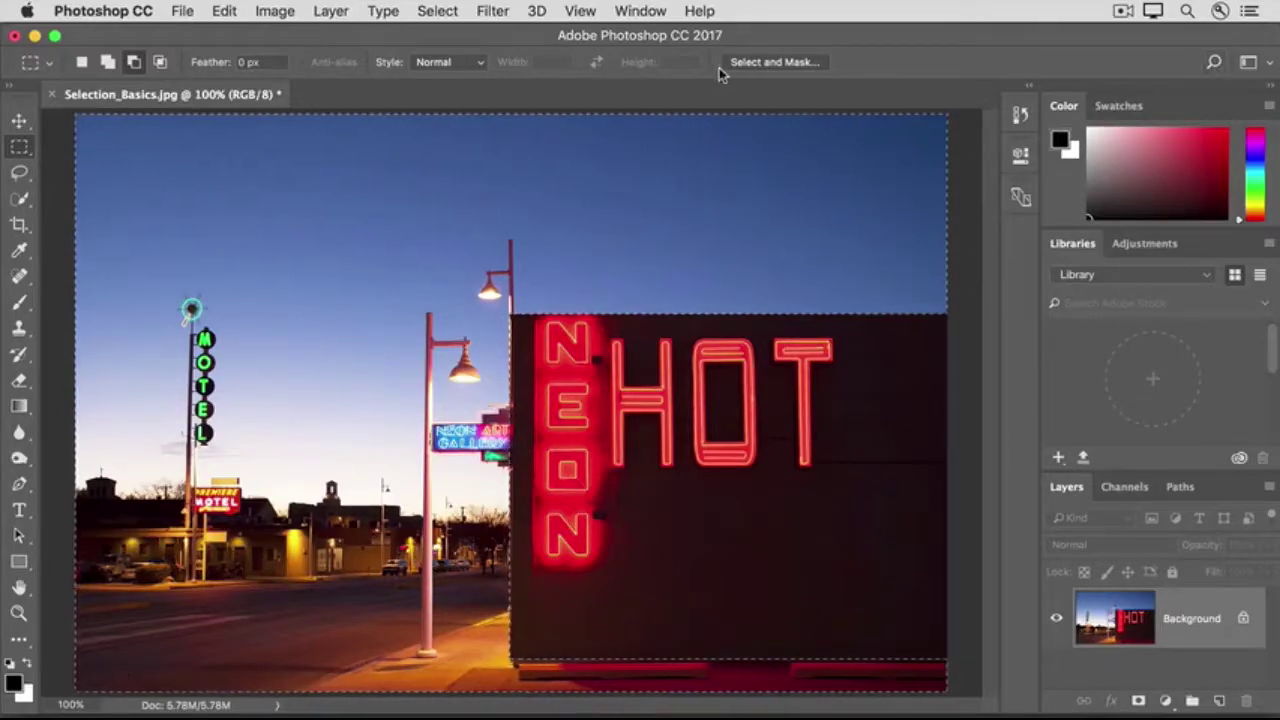
Step: Deselect everything in the neon sign photo
{"action": "left_click", "coordinate": [437, 11]}
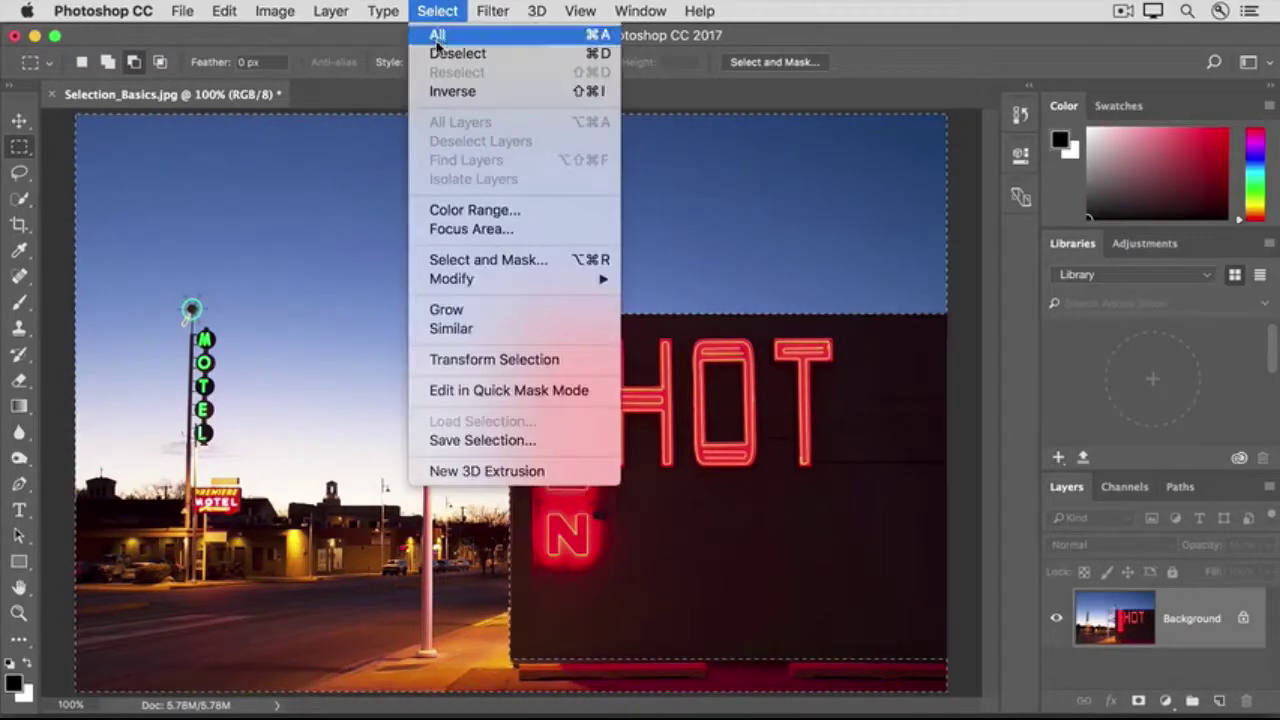
{"action": "left_click", "coordinate": [576, 58]}
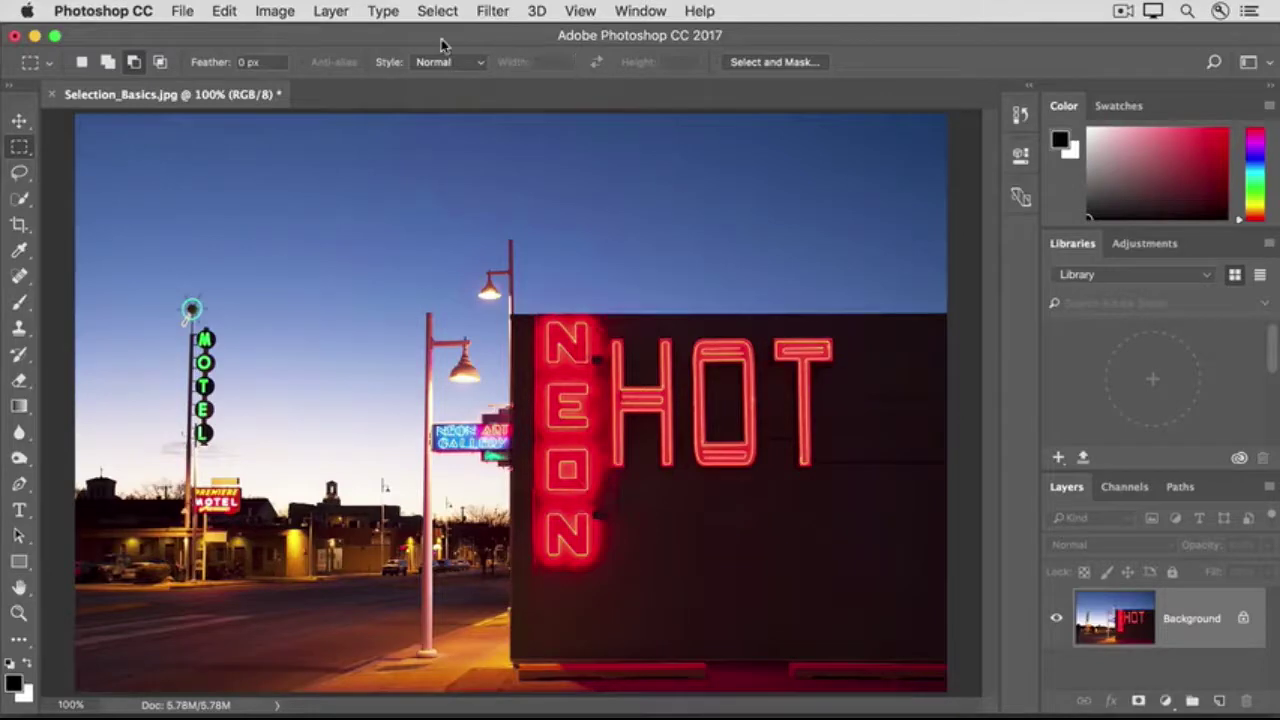
{"action": "left_click", "coordinate": [182, 12]}
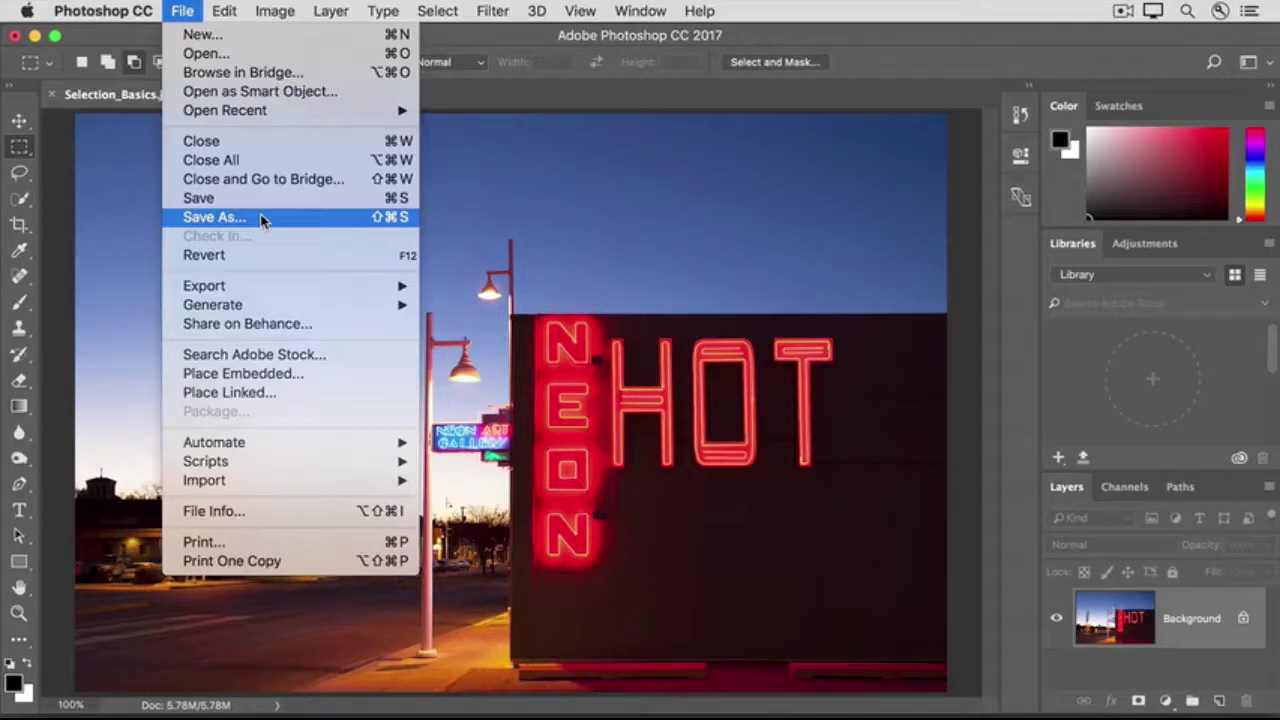
{"action": "left_click", "coordinate": [70, 127]}
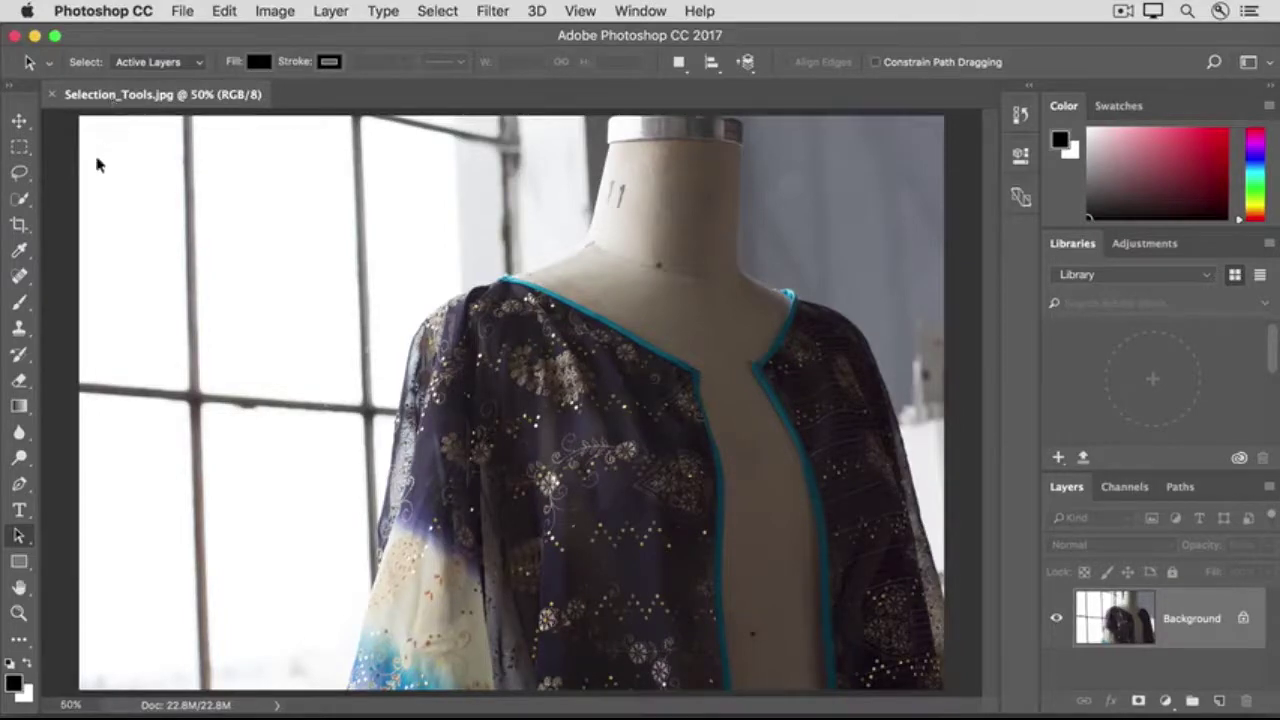
Step: Select the mannequin and its patterned garment with the Quick Selection tool, extending the selection down to the light-colored sleeve
{"action": "left_click", "coordinate": [20, 200]}
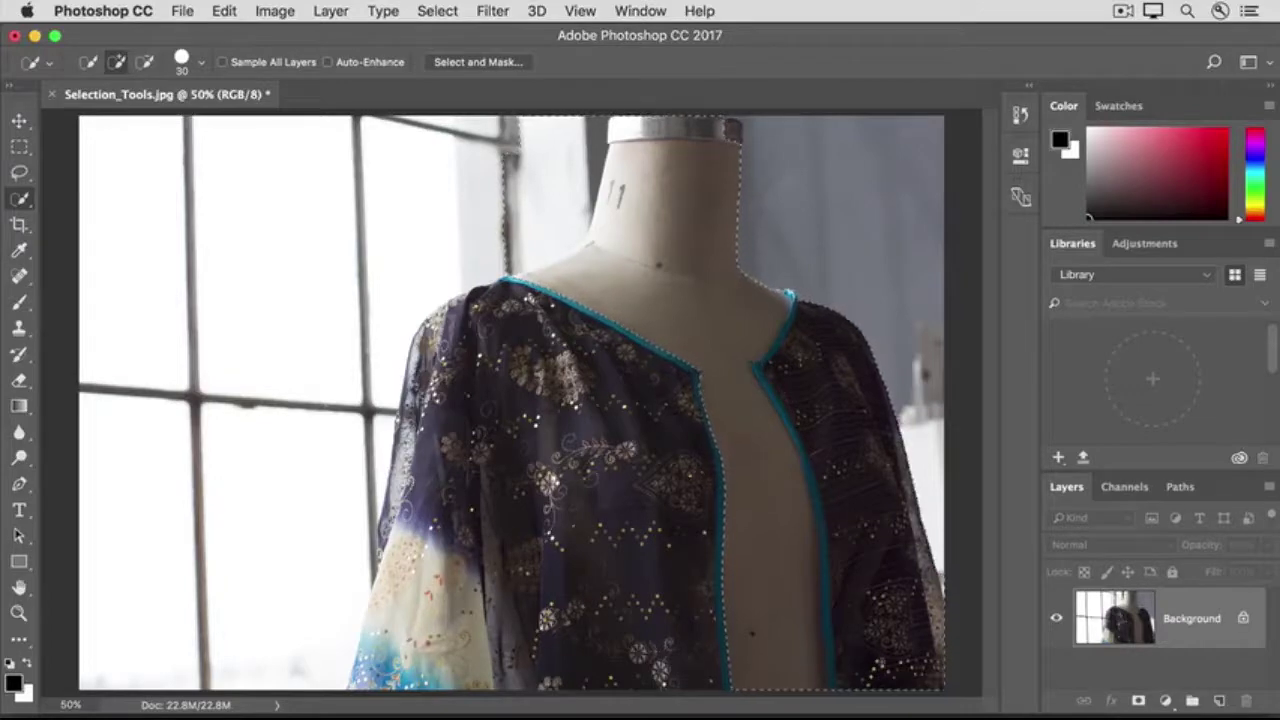
{"action": "mouse_move", "coordinate": [684, 404]}
{"action": "left_mouse_down"}
{"action": "mouse_move", "coordinate": [658, 591]}
{"action": "mouse_move", "coordinate": [568, 496]}
{"action": "mouse_move", "coordinate": [521, 328]}
{"action": "mouse_move", "coordinate": [490, 456]}
{"action": "mouse_move", "coordinate": [380, 560]}
{"action": "mouse_move", "coordinate": [392, 528]}
{"action": "mouse_move", "coordinate": [365, 622]}
{"action": "left_mouse_up"}
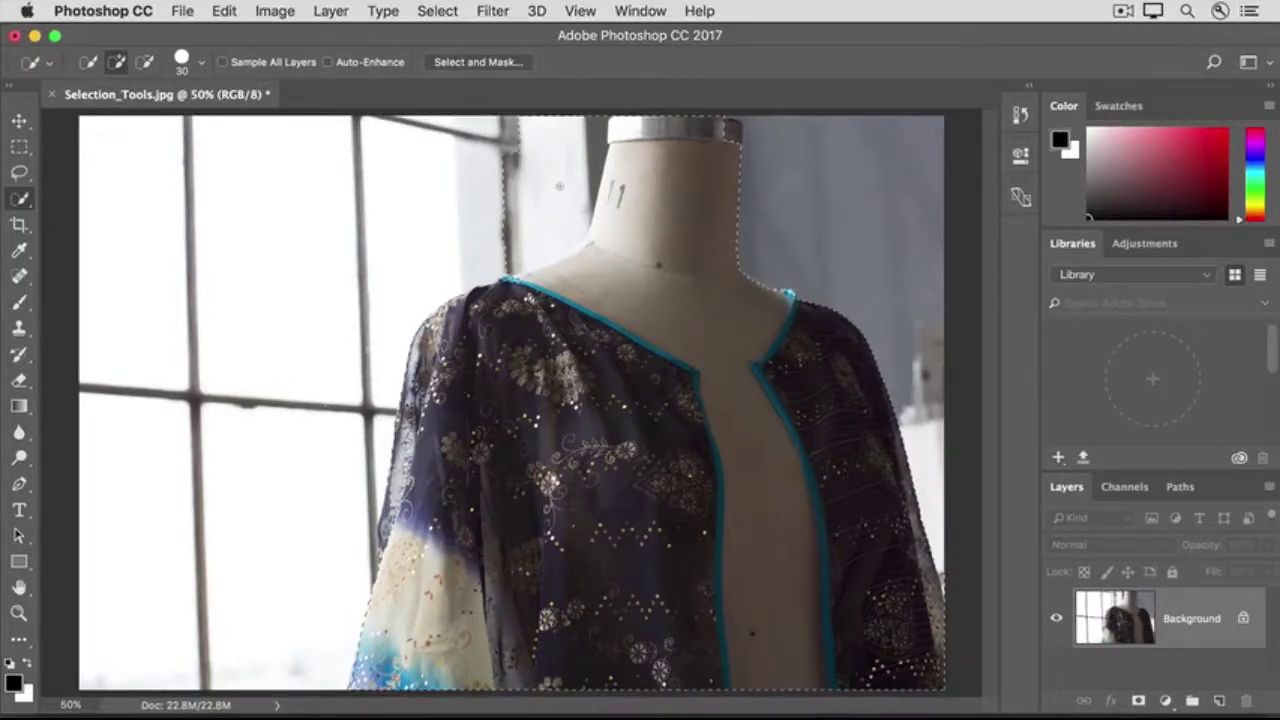
Step: Subtract the window area beside the mannequin's neck and above its shoulder from the selection
{"action": "key", "text": "alt"}
{"action": "left_click", "coordinate": [564, 170], "text": "alt"}
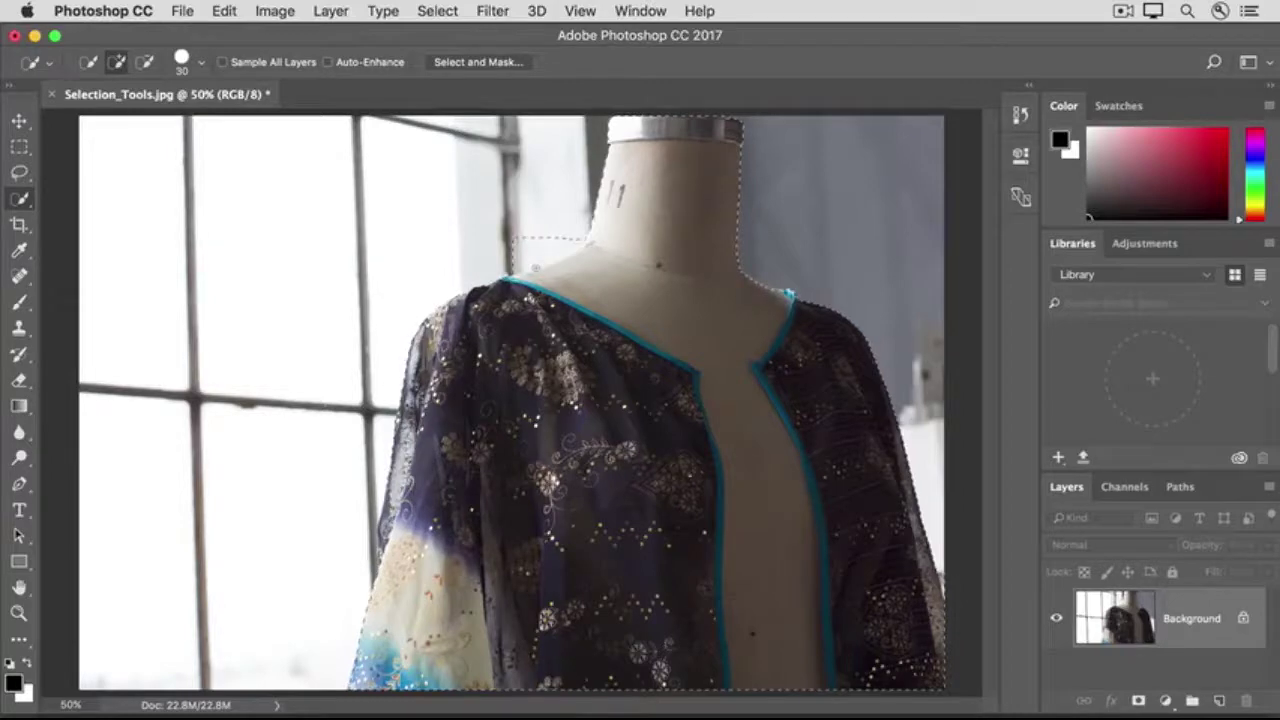
{"action": "key", "text": "alt"}
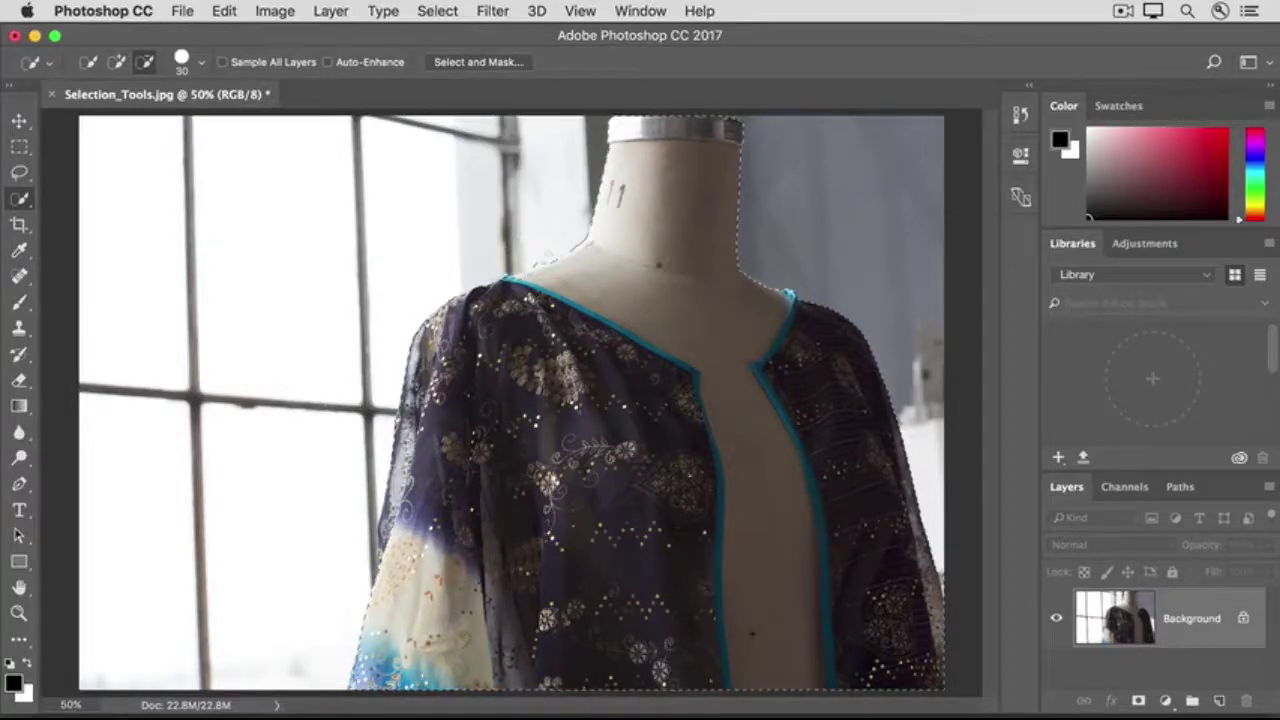
{"action": "key", "text": "alt"}
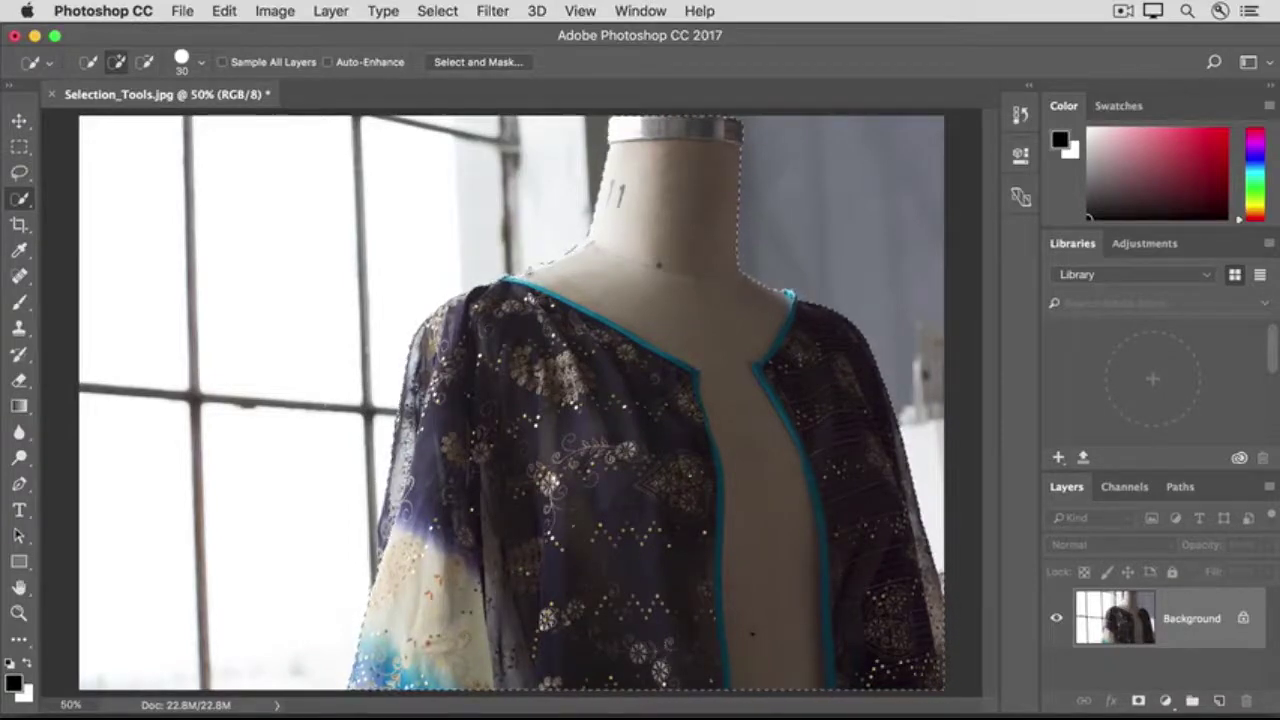
{"action": "key", "text": "alt"}
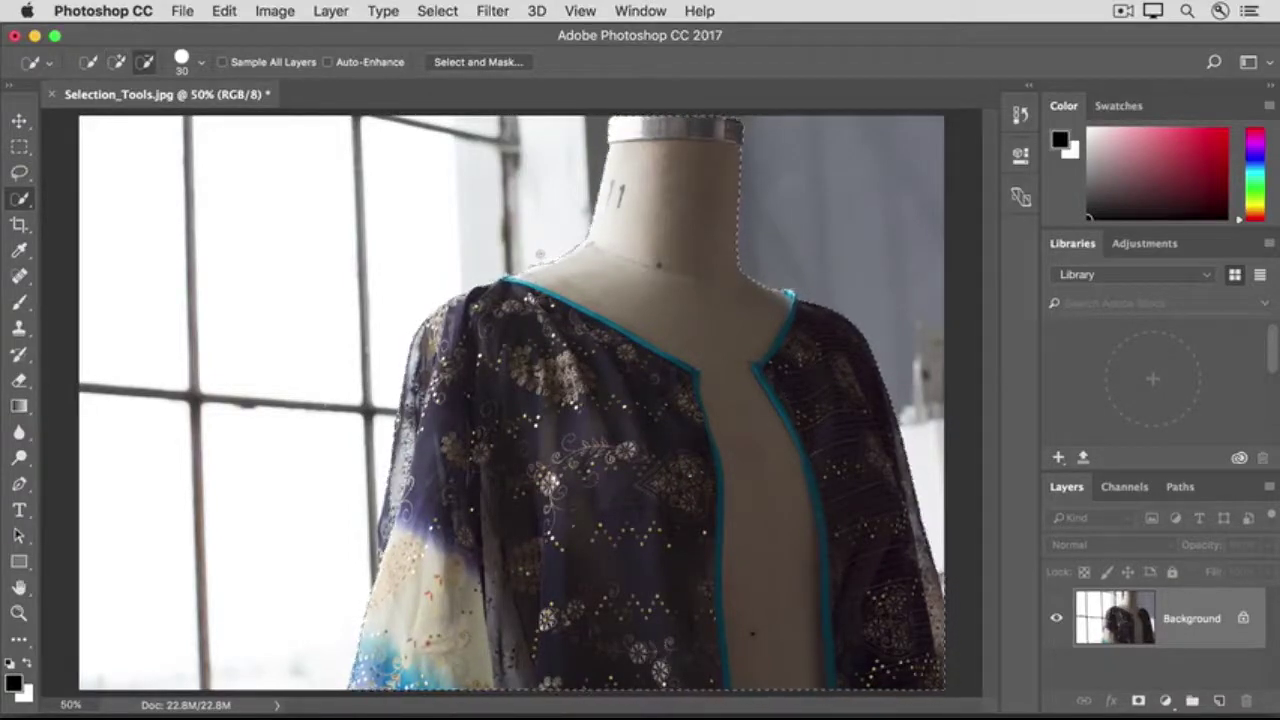
{"action": "key", "text": "alt"}
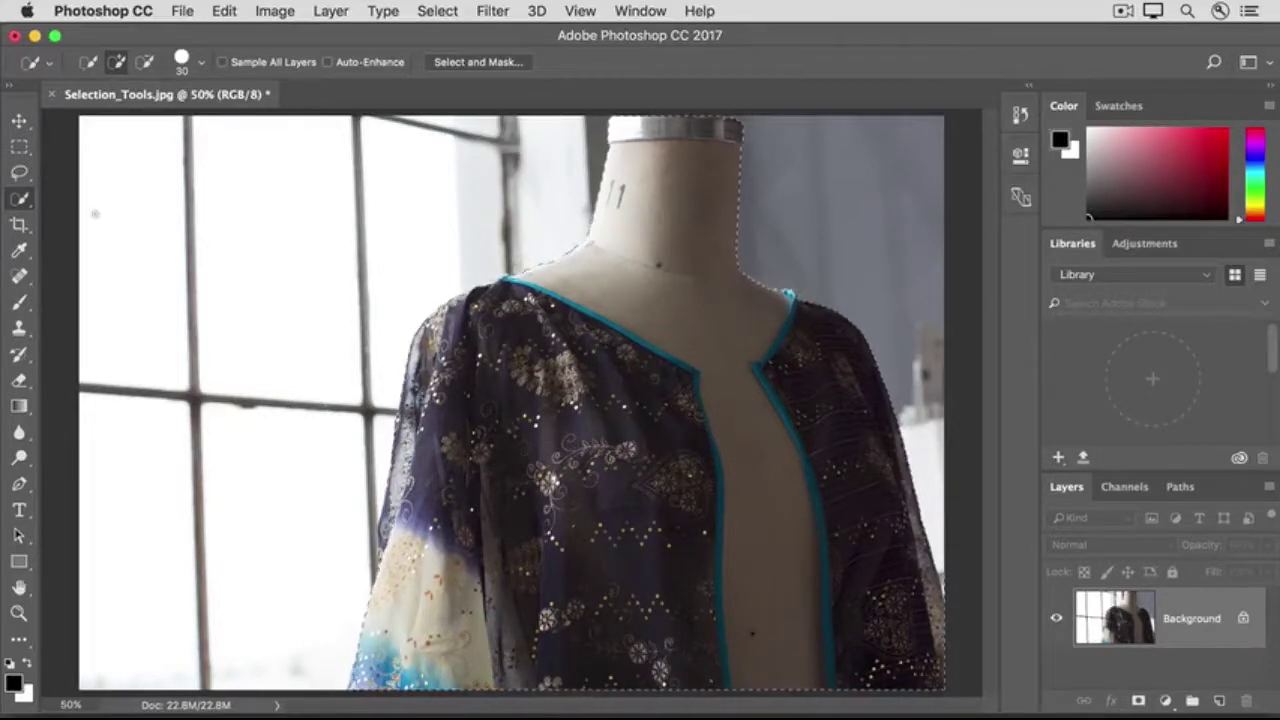
Step: Switch to the Lasso tool and set it to subtract from the existing mannequin selection, after trying its add mode
{"action": "left_click", "coordinate": [21, 177]}
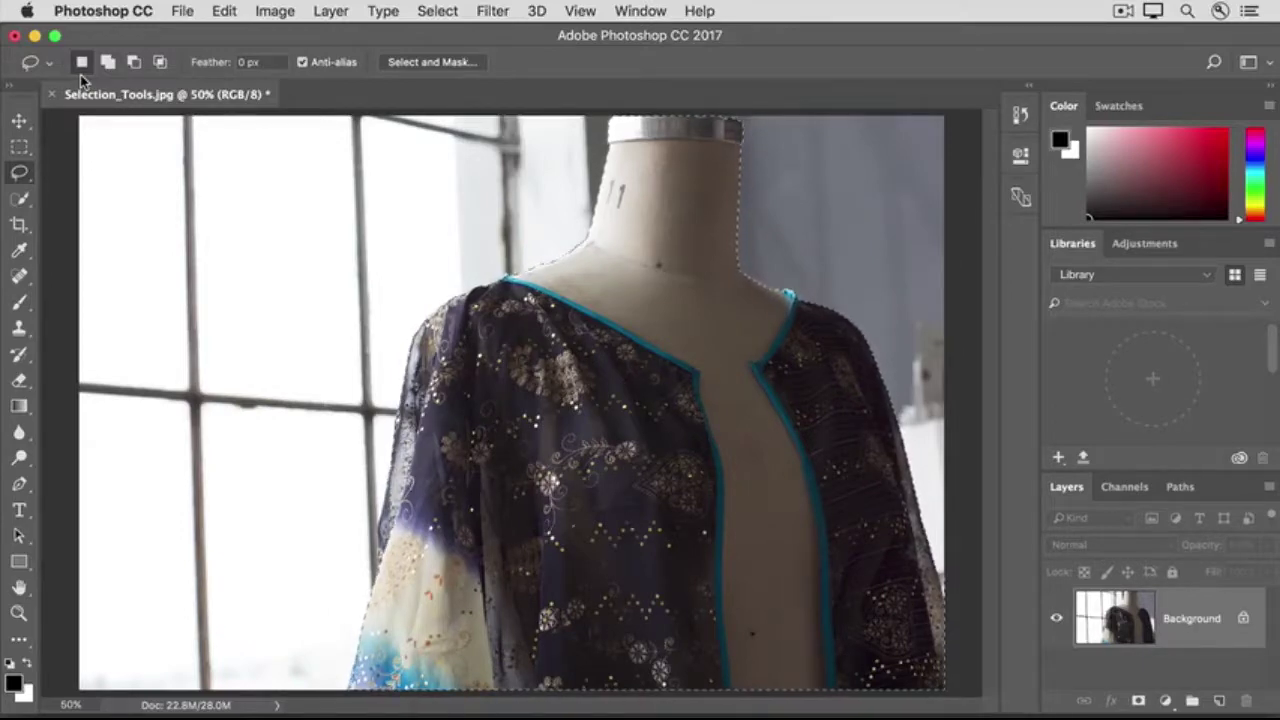
{"action": "left_click", "coordinate": [108, 70]}
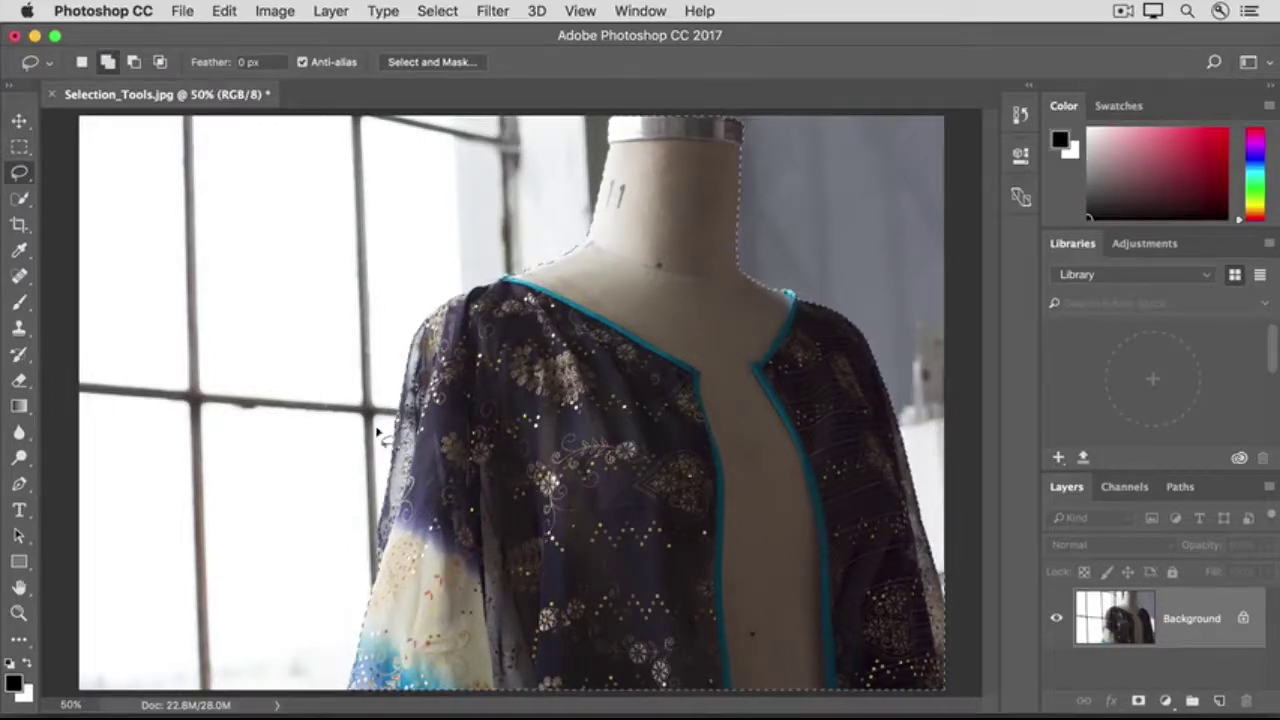
{"action": "left_click", "coordinate": [134, 66]}
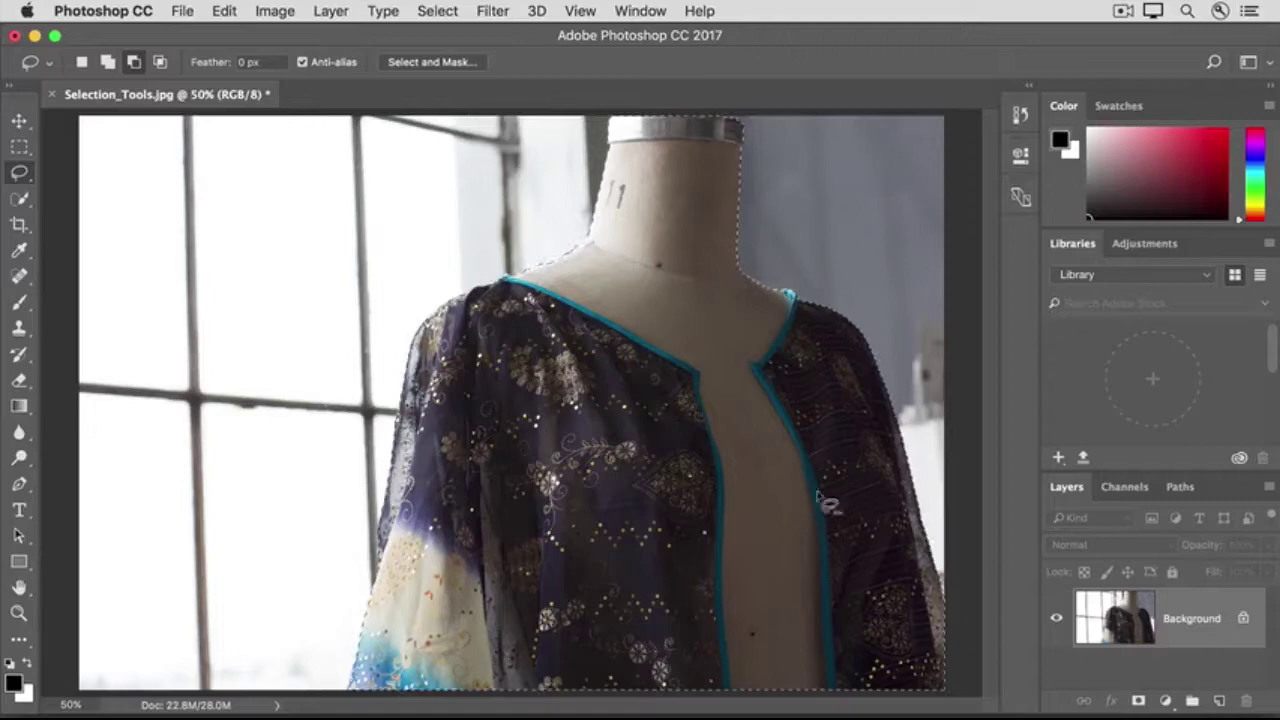
Step: Brighten the selected mannequin and garment with a Brightness/Contrast adjustment, using brightness 61, and deselect everything
{"action": "left_click", "coordinate": [268, 12]}
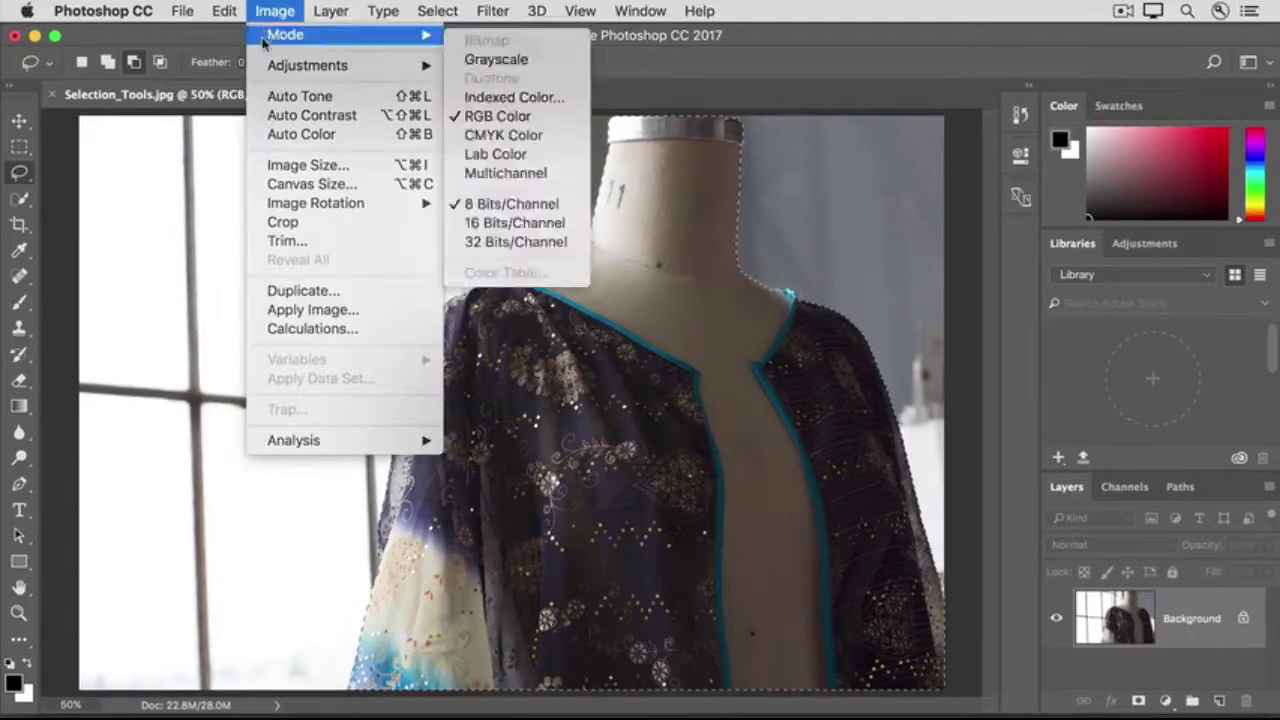
{"action": "mouse_move", "coordinate": [265, 67]}
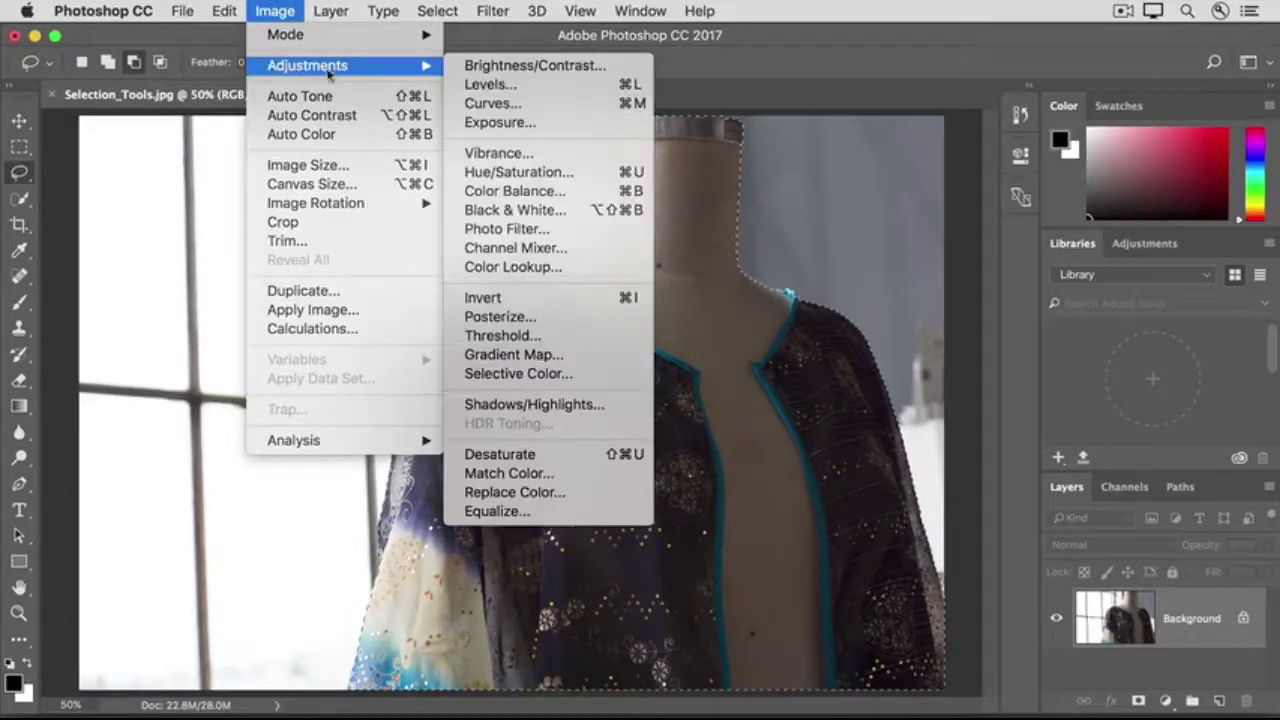
{"action": "left_click", "coordinate": [463, 67]}
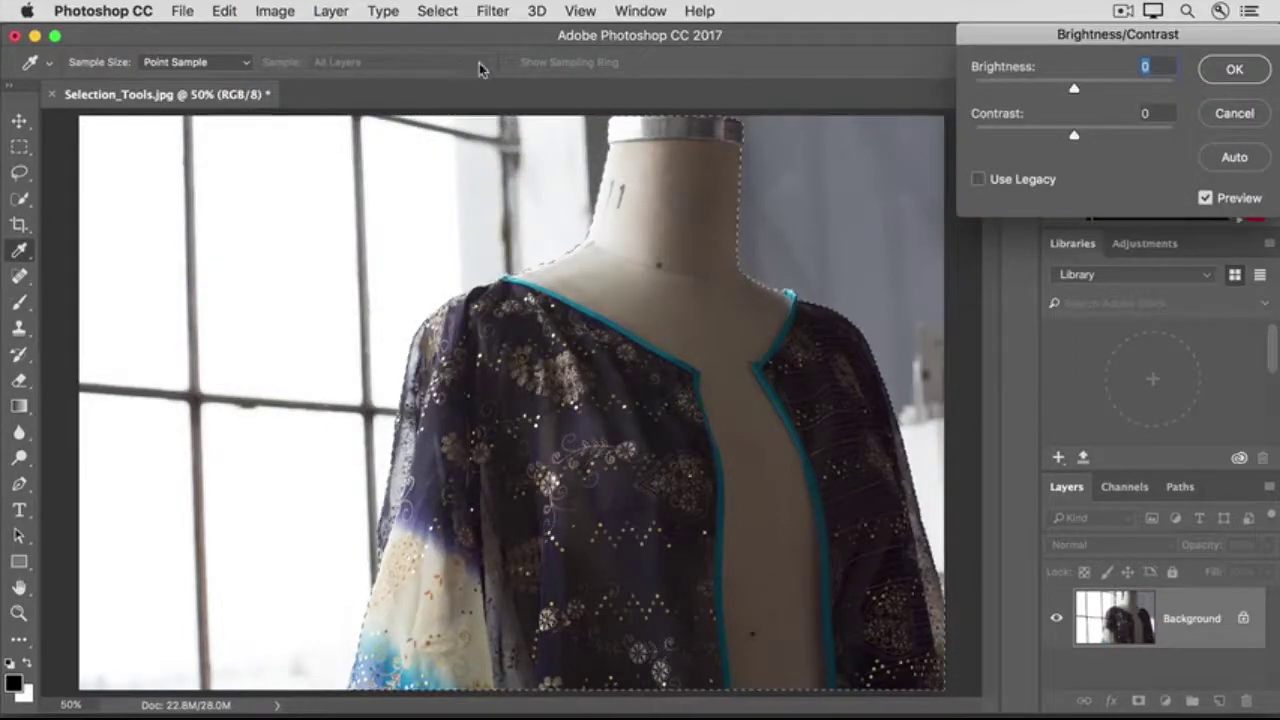
{"action": "left_click_drag", "start_coordinate": [1075, 91], "coordinate": [1113, 90]}
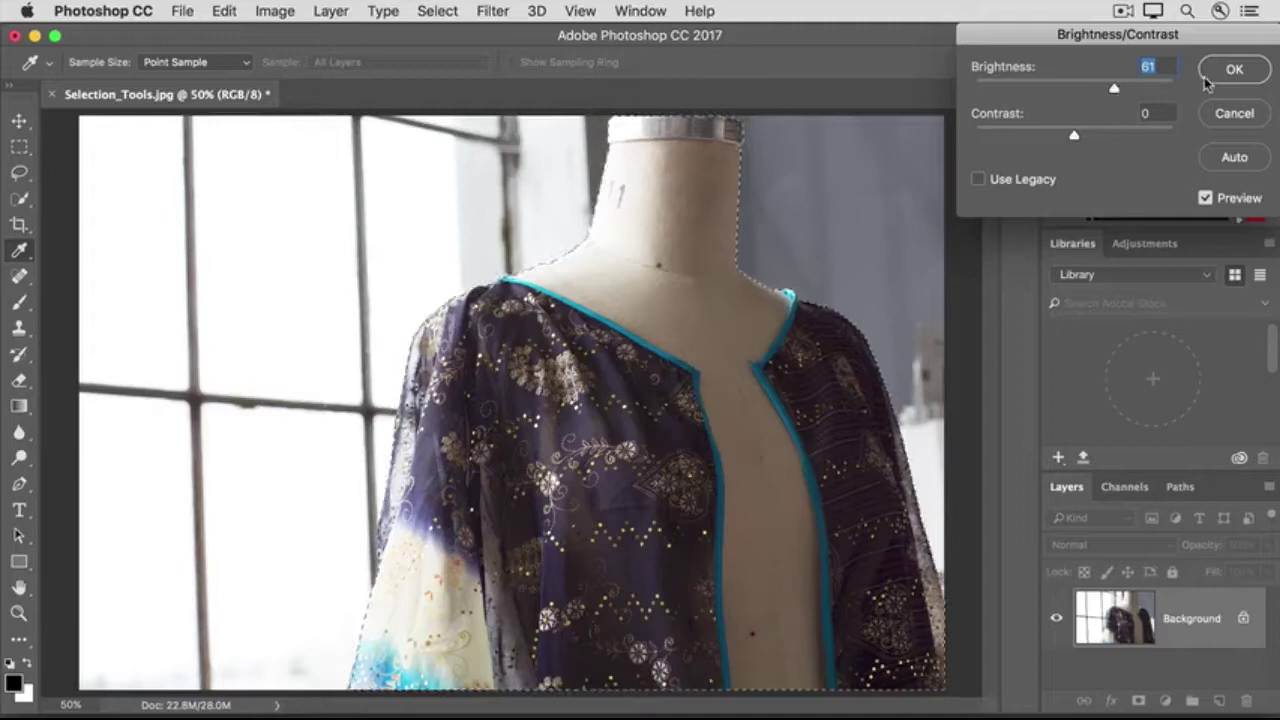
{"action": "left_click", "coordinate": [1208, 80]}
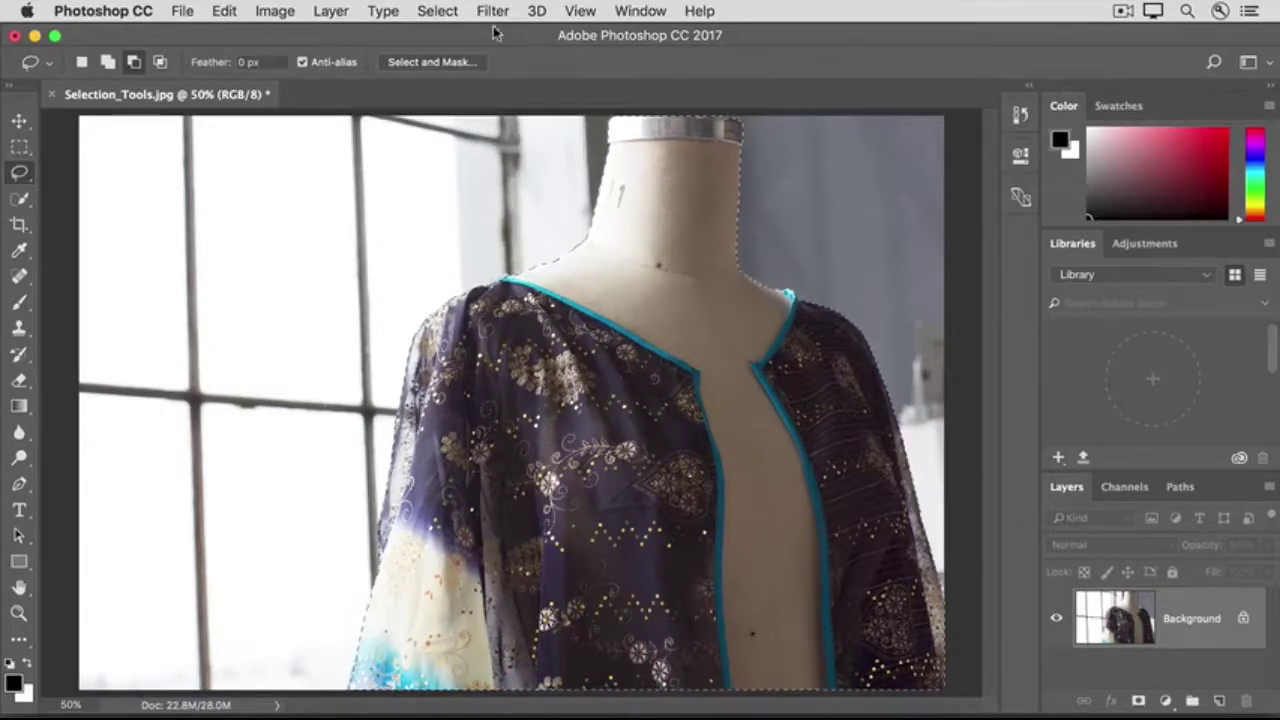
{"action": "left_click", "coordinate": [435, 14]}
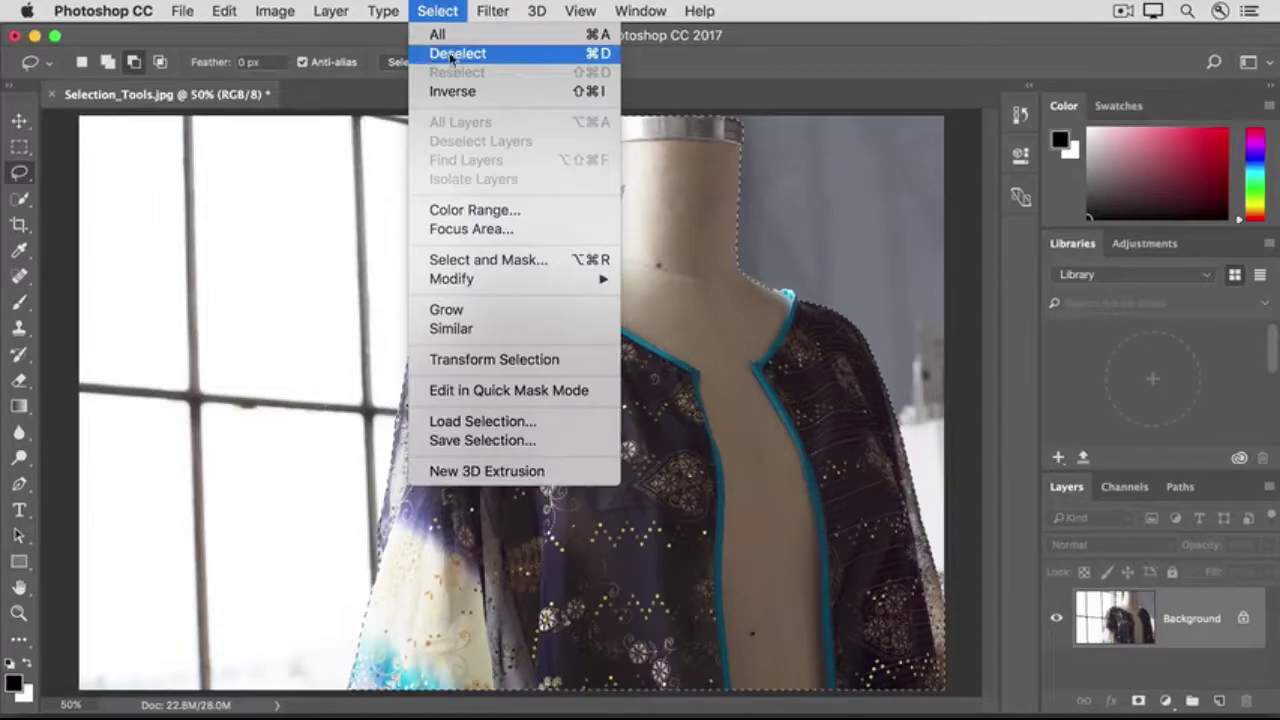
{"action": "left_click", "coordinate": [576, 56]}
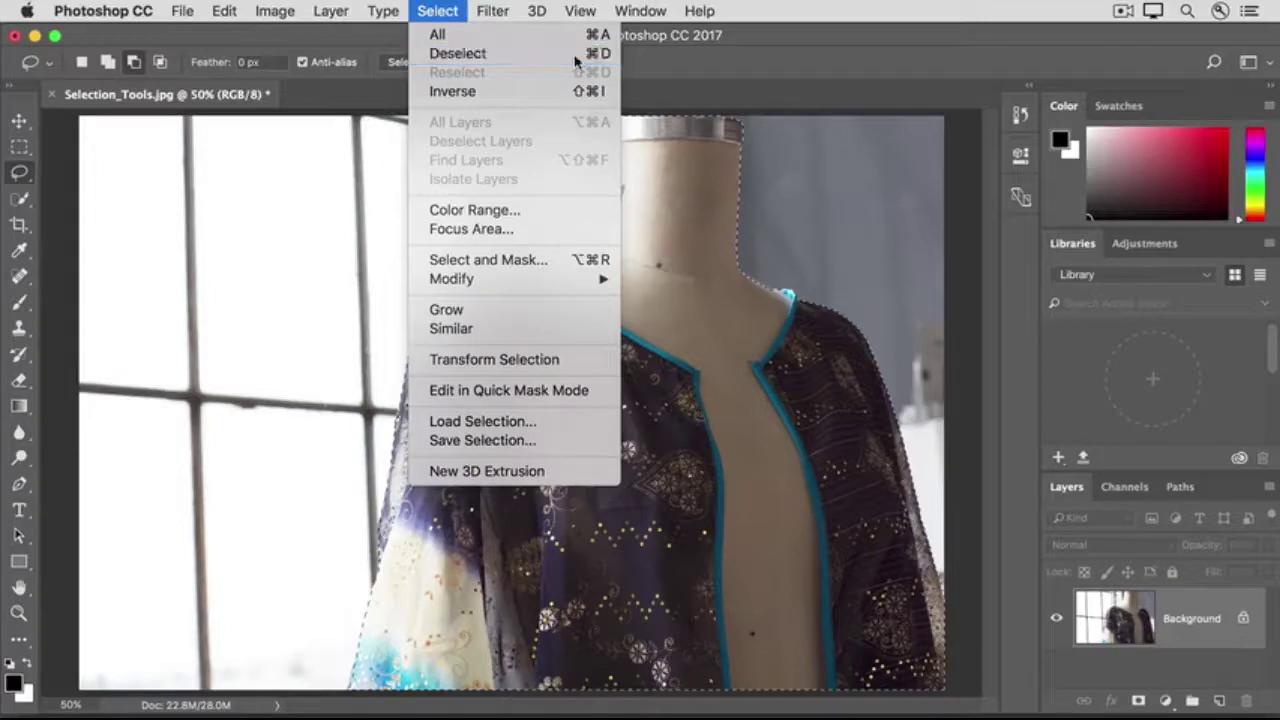
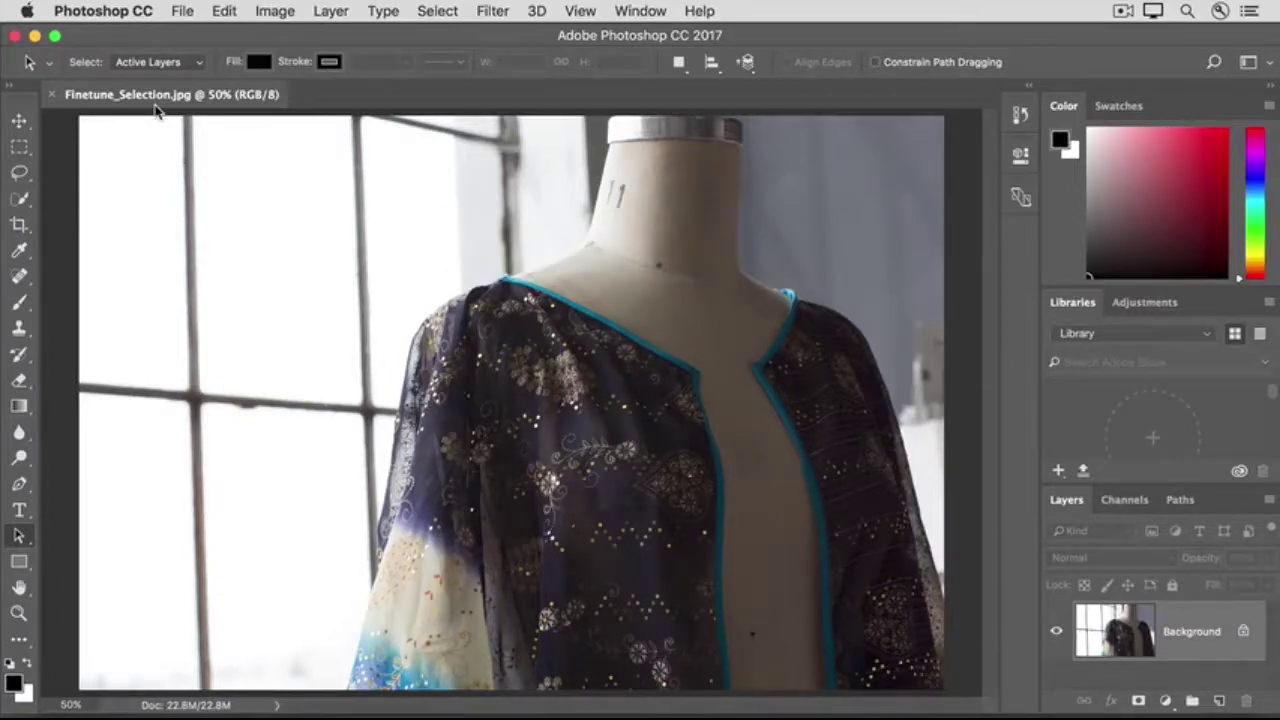
Step: Select the patterned garment in Finetune_Selection.jpg with the Quick Selection tool, subtracting the mannequin's torso inside the front opening
{"action": "left_click", "coordinate": [19, 200]}
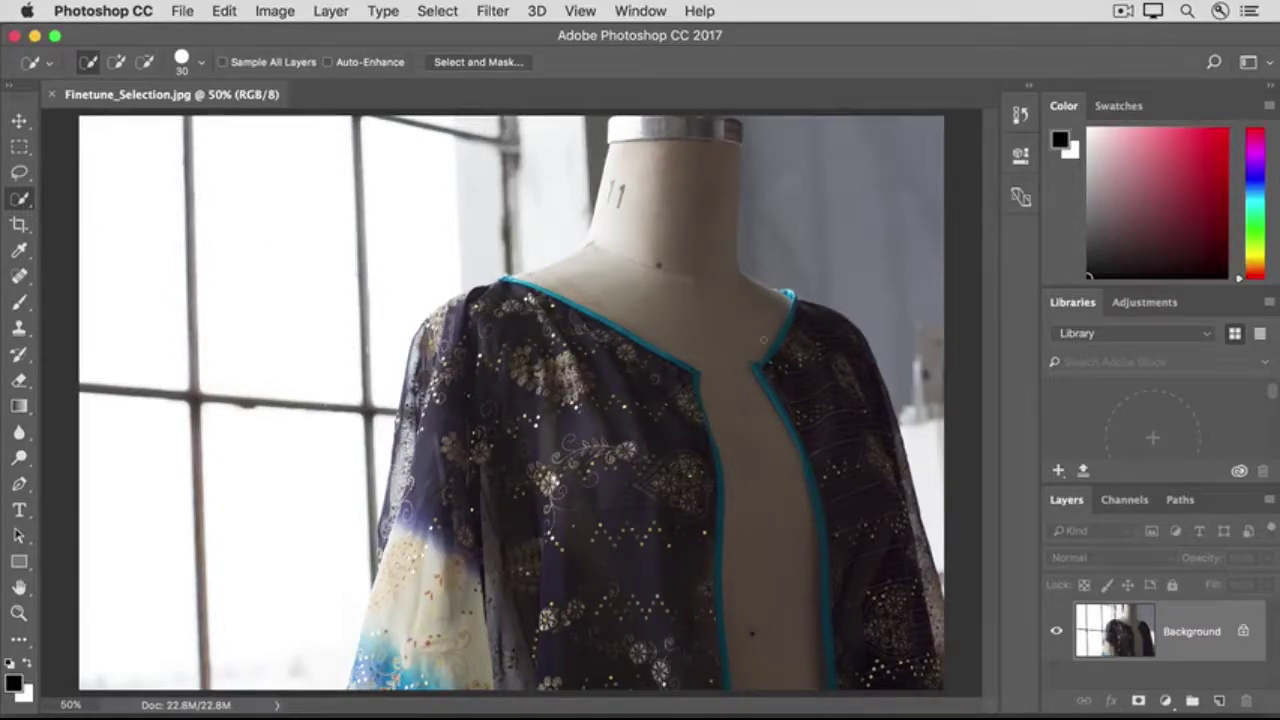
{"action": "mouse_move", "coordinate": [824, 433]}
{"action": "left_mouse_down"}
{"action": "mouse_move", "coordinate": [819, 531]}
{"action": "mouse_move", "coordinate": [889, 569]}
{"action": "left_mouse_up"}
{"action": "mouse_move", "coordinate": [798, 310]}
{"action": "left_mouse_down"}
{"action": "mouse_move", "coordinate": [535, 400]}
{"action": "mouse_move", "coordinate": [544, 530]}
{"action": "mouse_move", "coordinate": [600, 636]}
{"action": "left_mouse_up"}
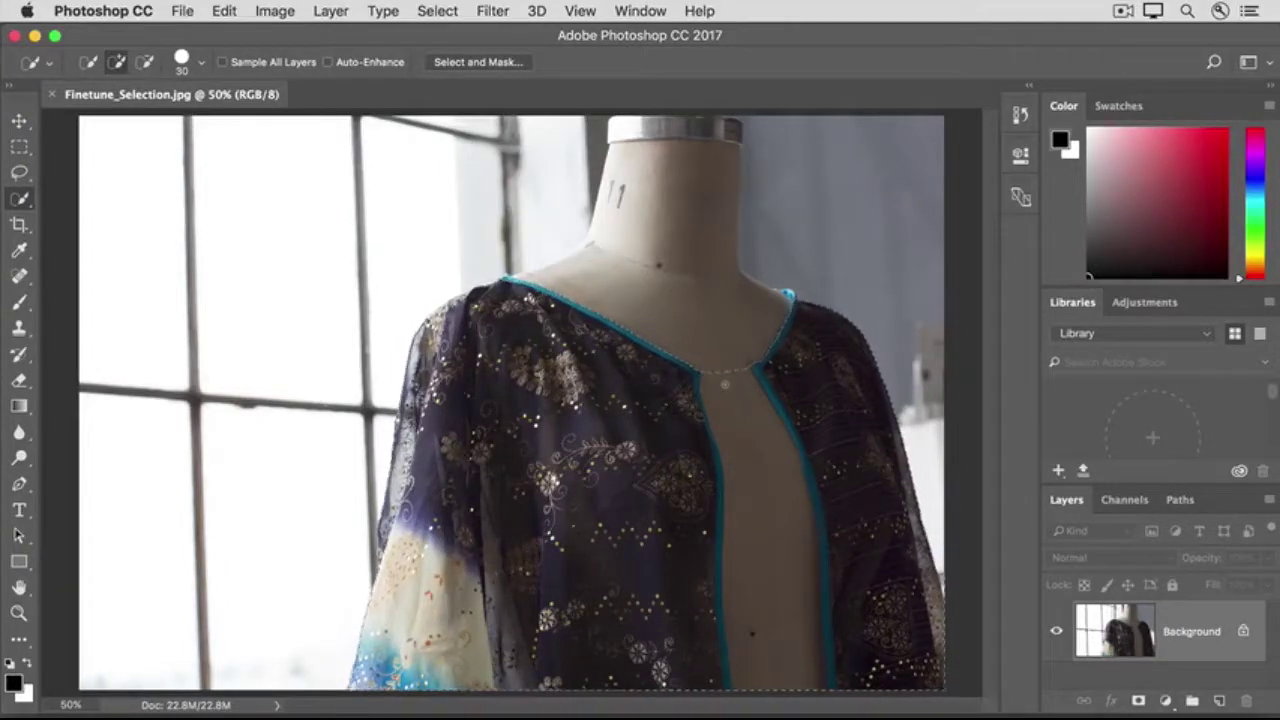
{"action": "key", "text": "alt"}
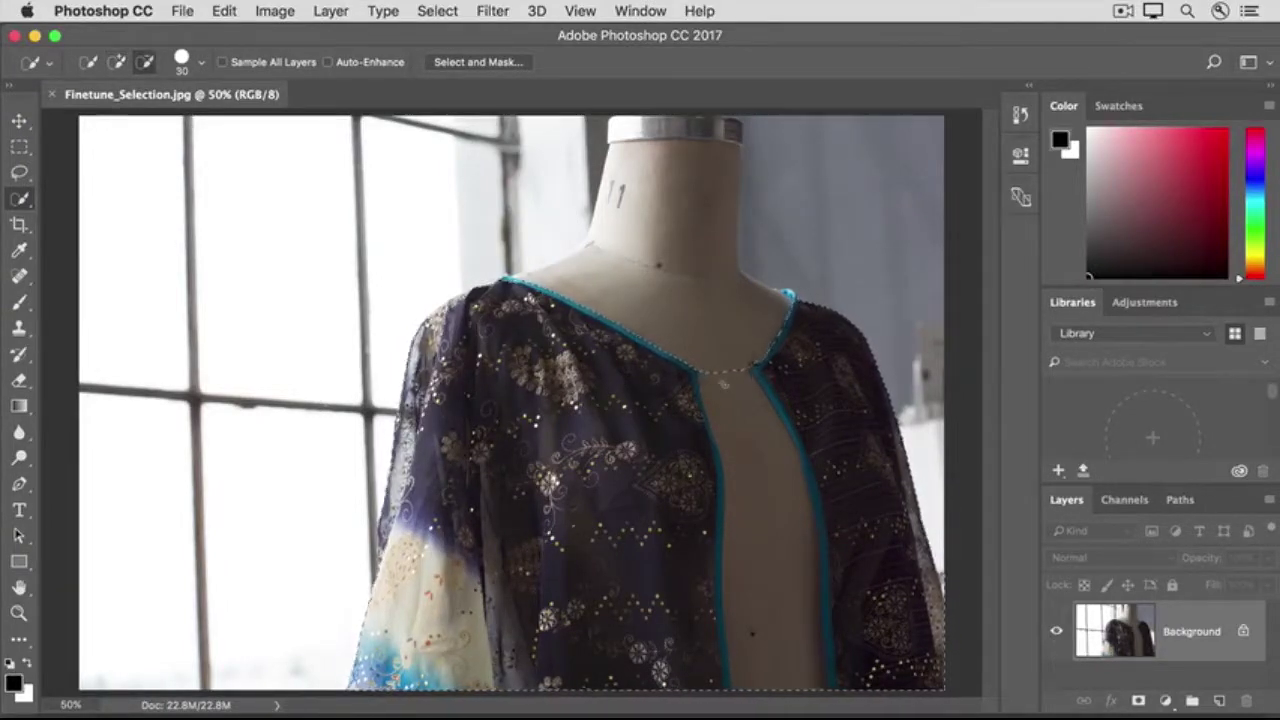
{"action": "left_click_drag", "start_coordinate": [725, 378], "coordinate": [764, 580]}
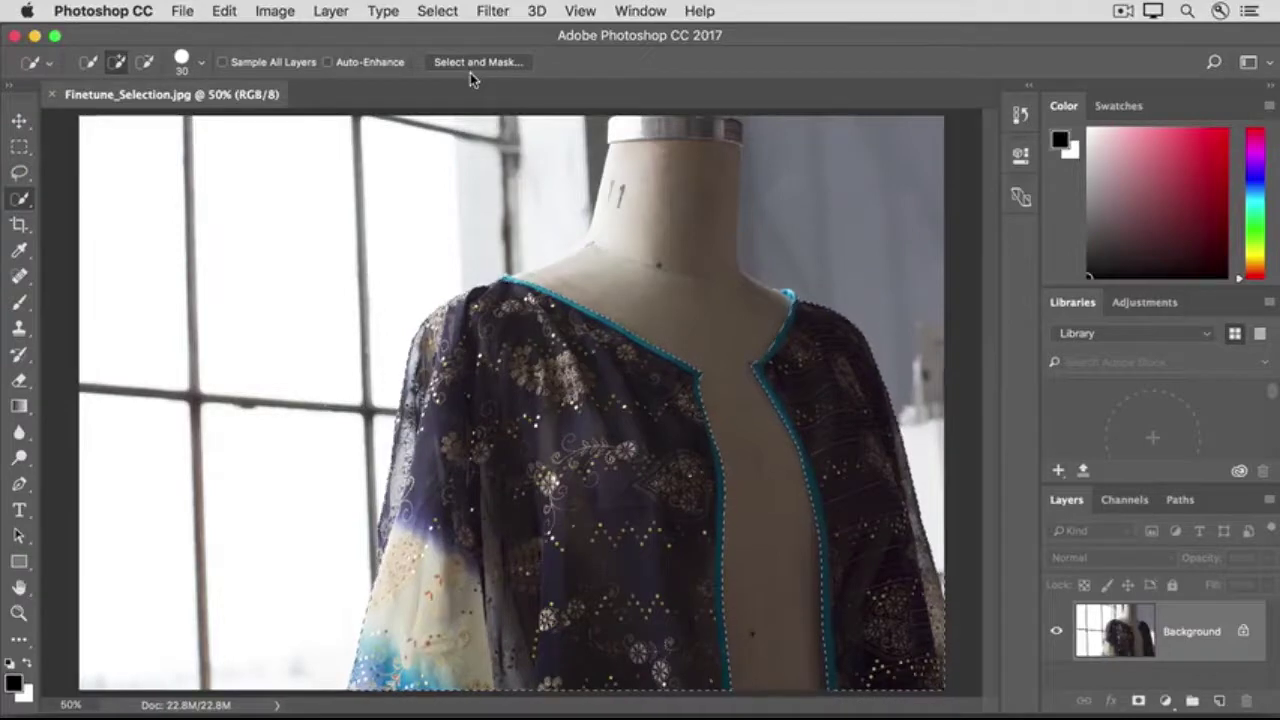
Step: Open the garment selection in Select and Mask and preview it in the Overlay view mode
{"action": "left_click", "coordinate": [436, 14]}
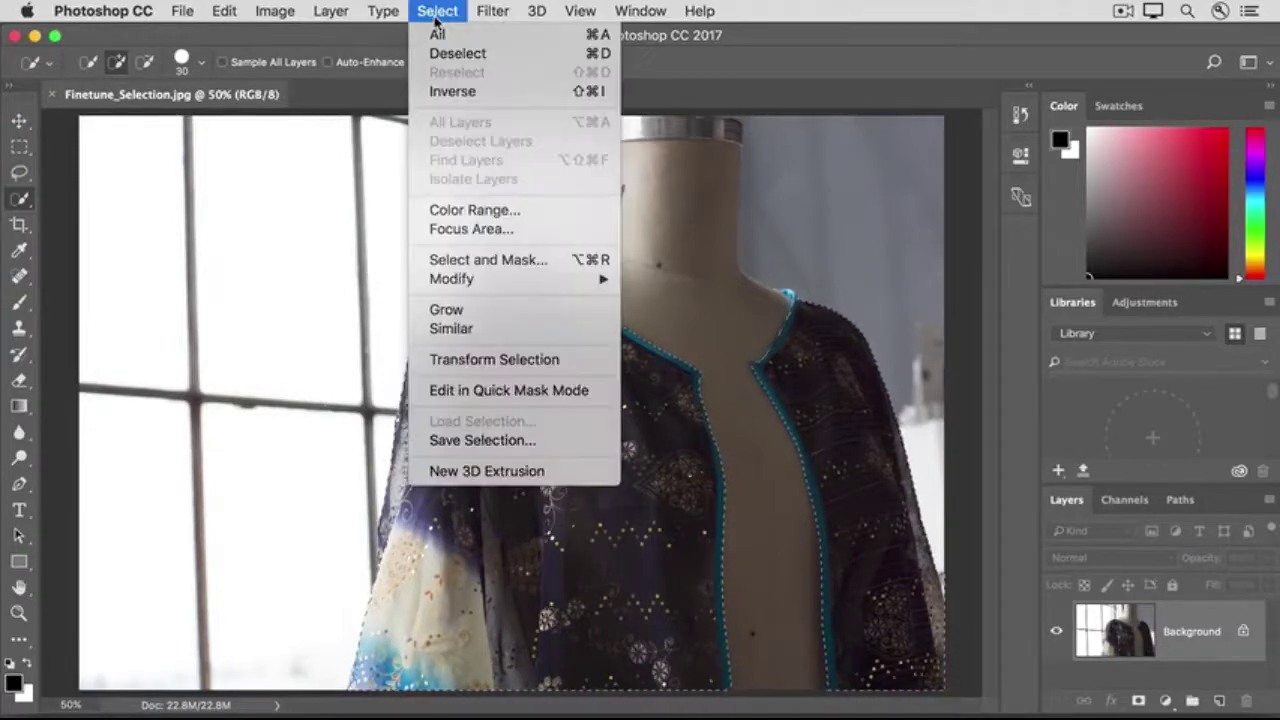
{"action": "left_click", "coordinate": [421, 264]}
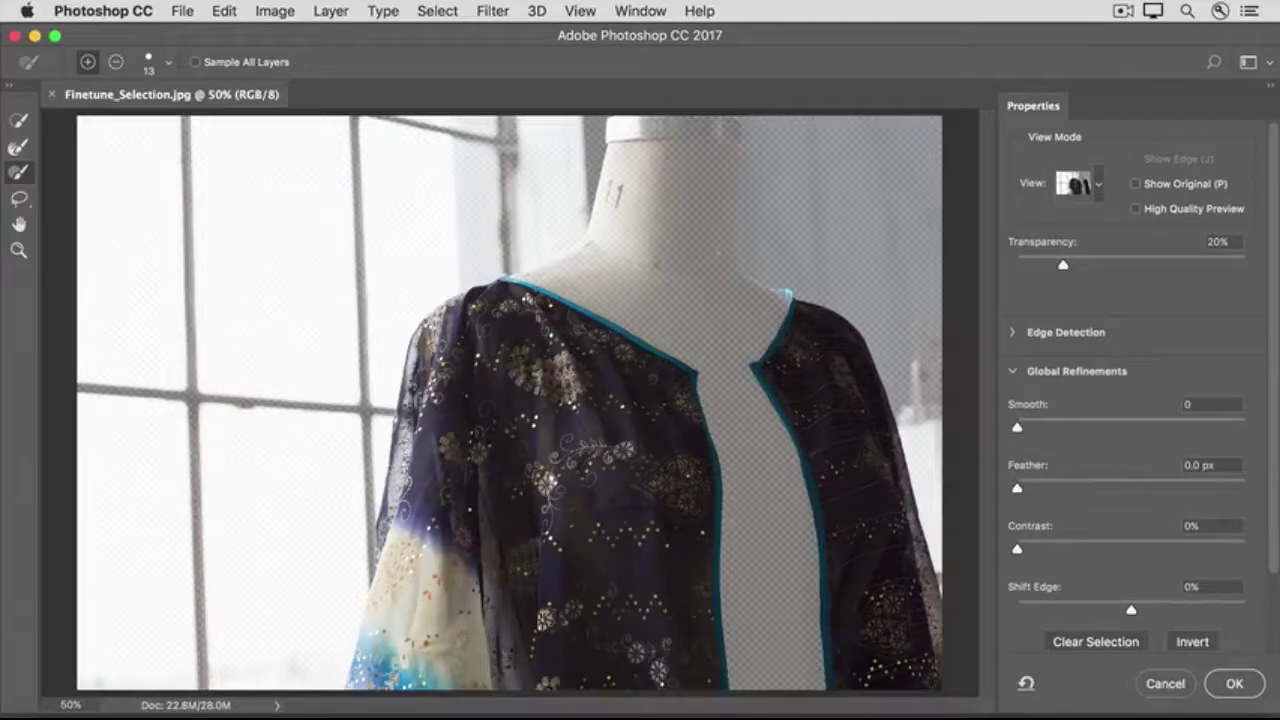
{"action": "left_click", "coordinate": [1083, 188]}
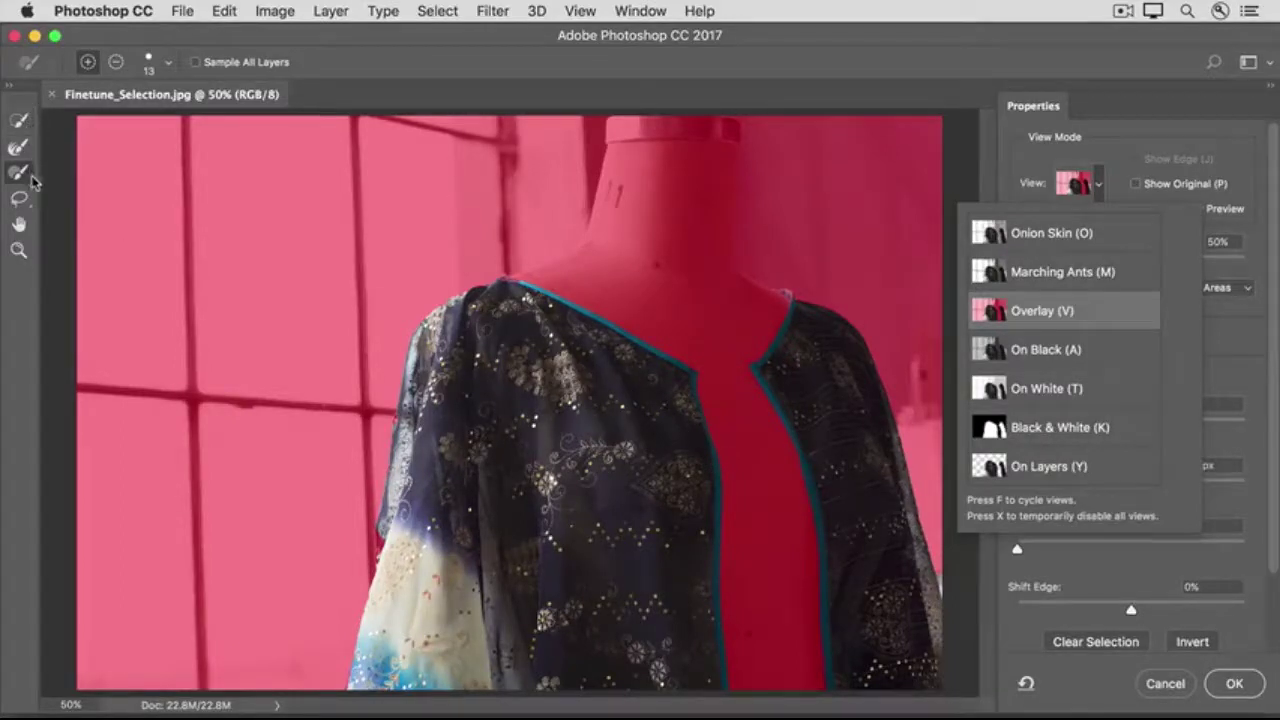
{"action": "key", "text": "Escape"}
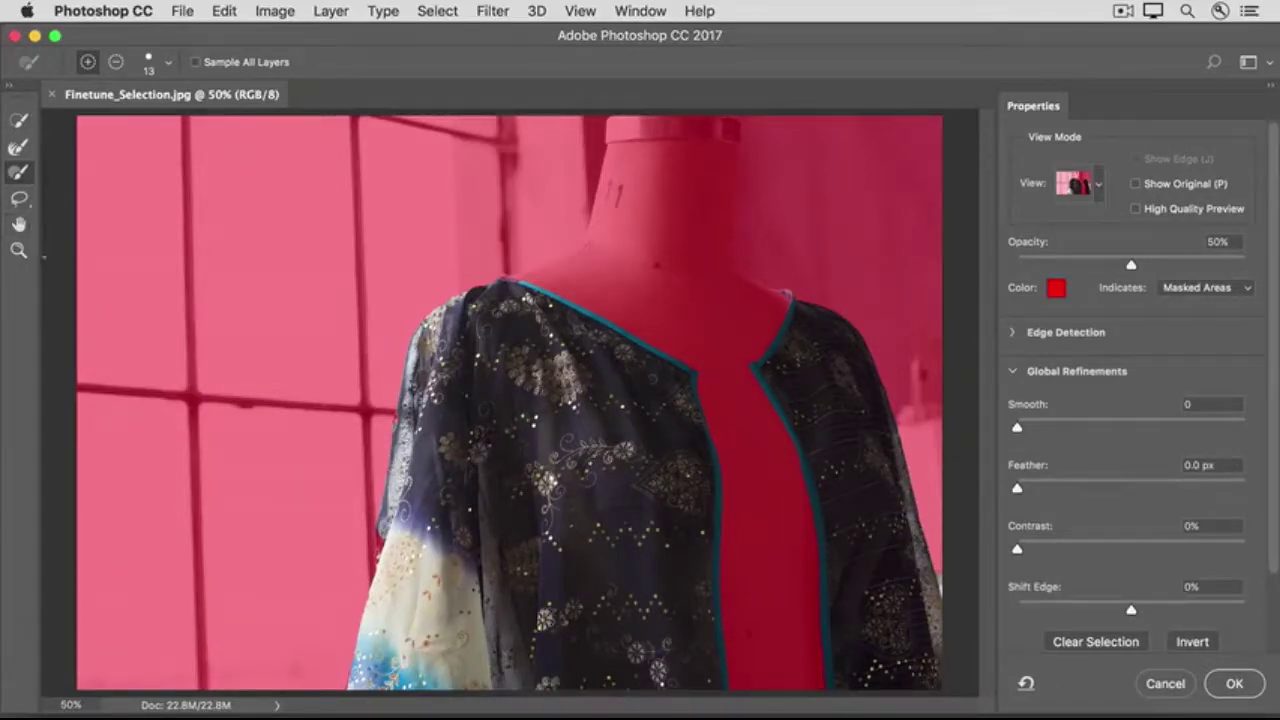
Step: Touch up the garment's collar edges with the Refine Edge Brush in subtract mode and return the brush to add mode
{"action": "left_click", "coordinate": [27, 177]}
{"action": "left_click", "coordinate": [116, 63]}
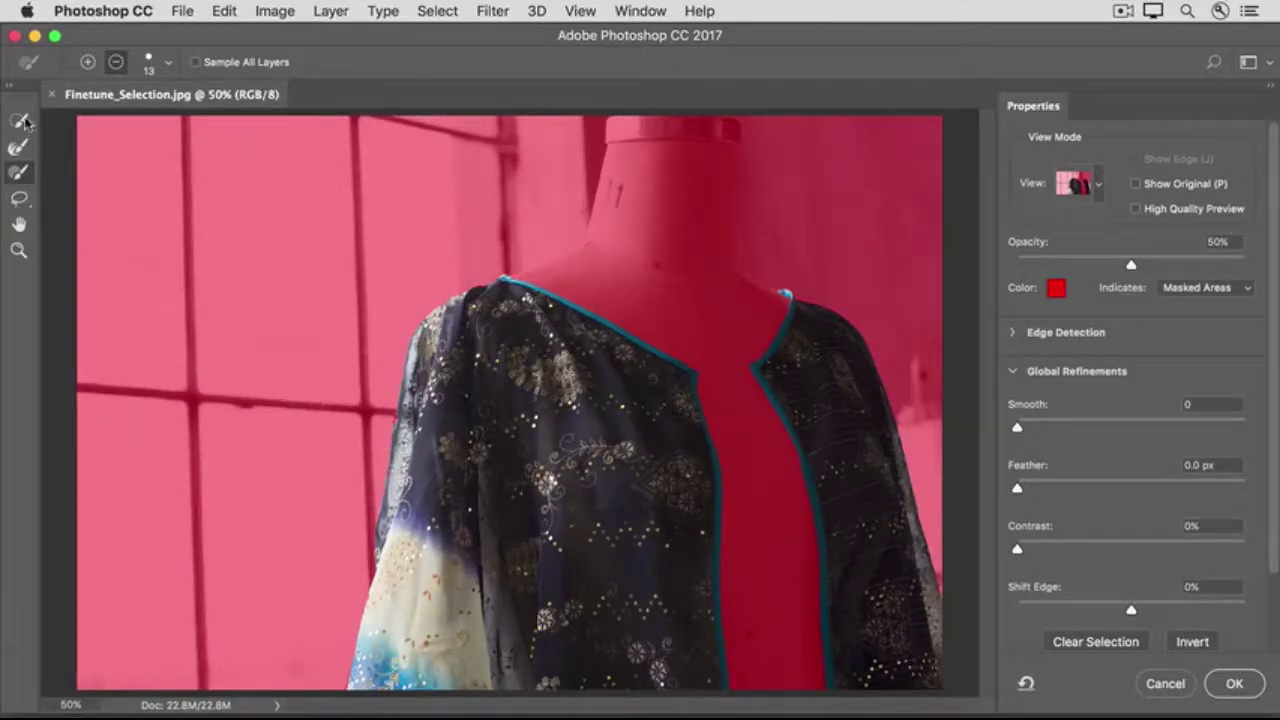
{"action": "left_click", "coordinate": [88, 63]}
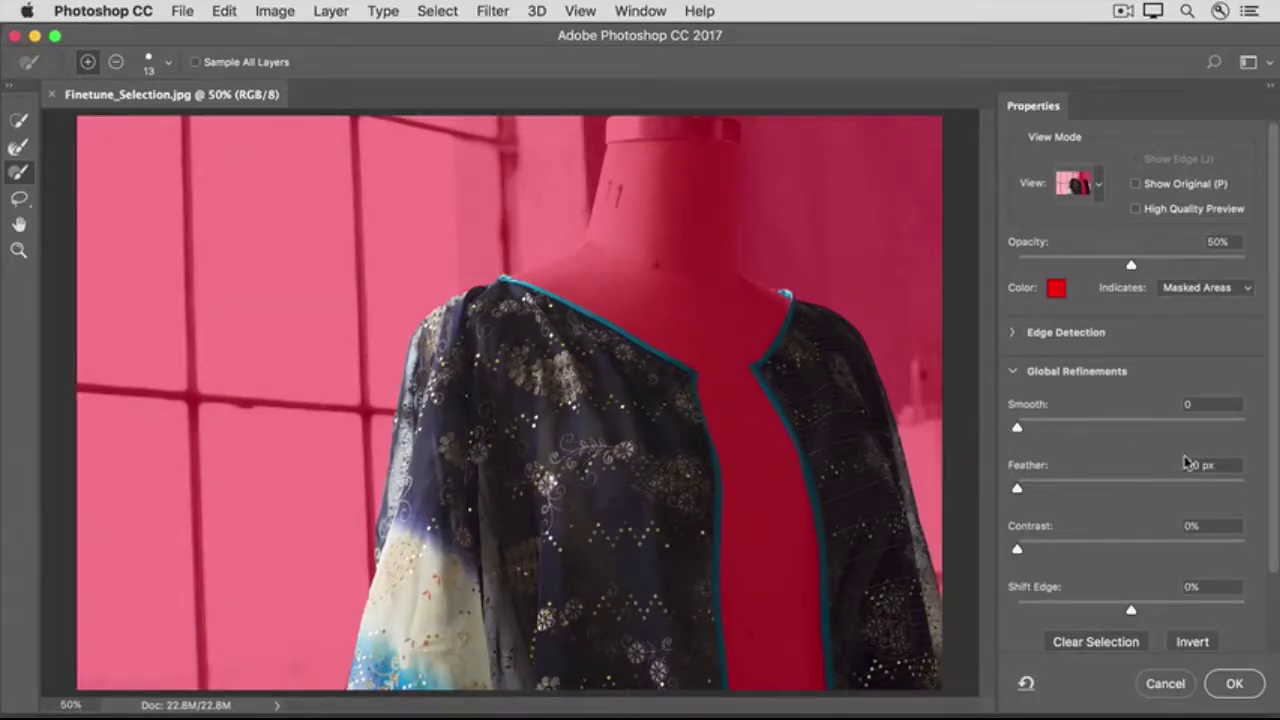
Step: Keep Selection as the Select and Mask output and apply the refined garment selection
{"action": "left_click_drag", "start_coordinate": [1273, 432], "coordinate": [1276, 540]}
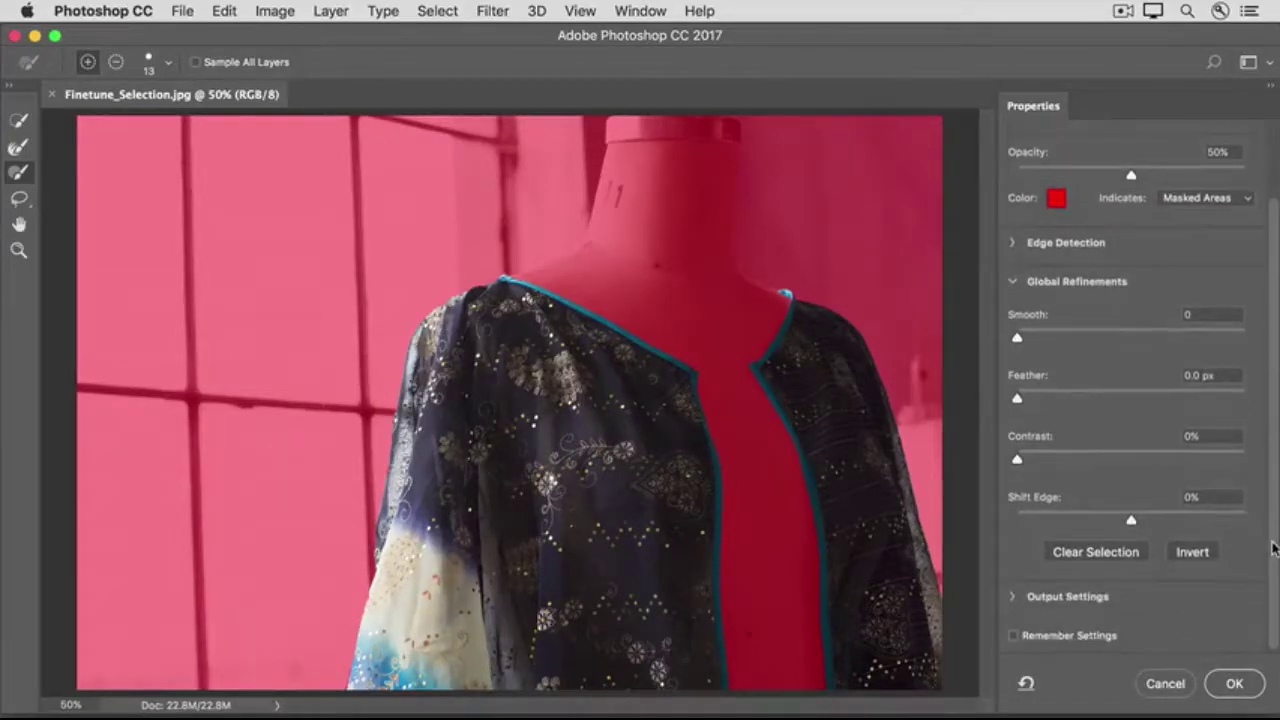
{"action": "left_click", "coordinate": [1013, 599]}
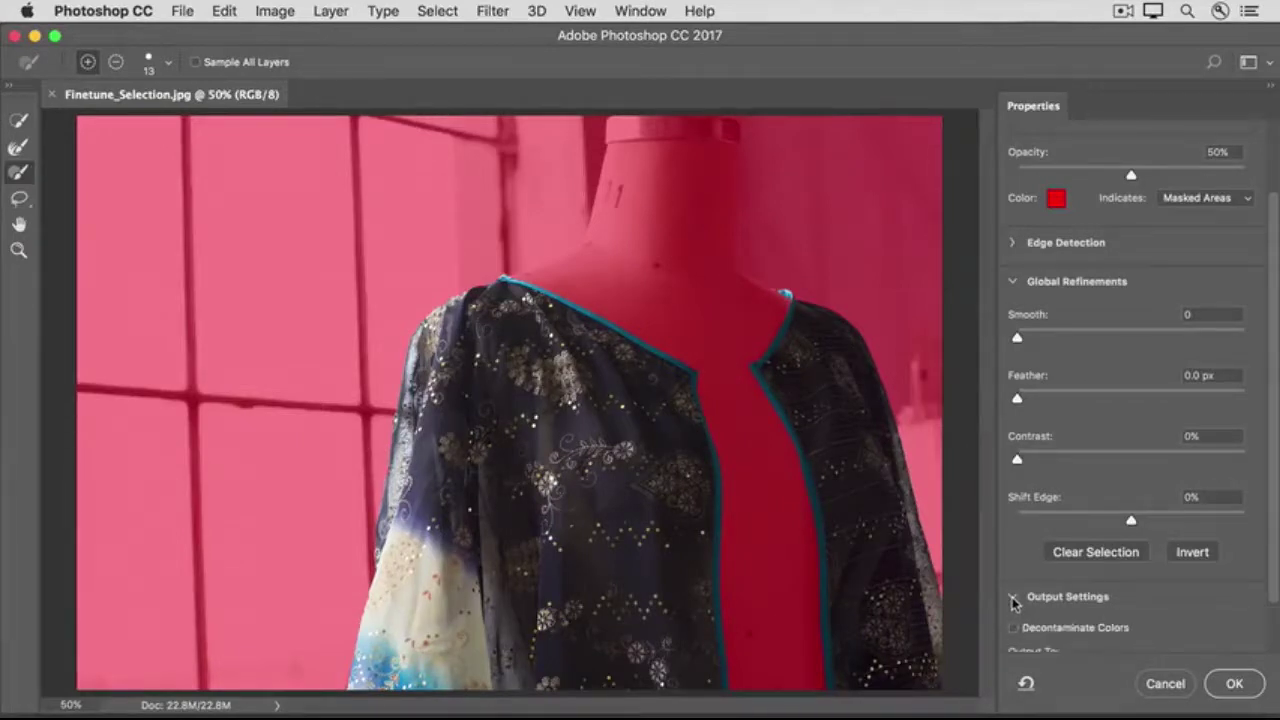
{"action": "scroll", "coordinate": [1268, 591], "scroll_direction": "down", "scroll_amount": 3}
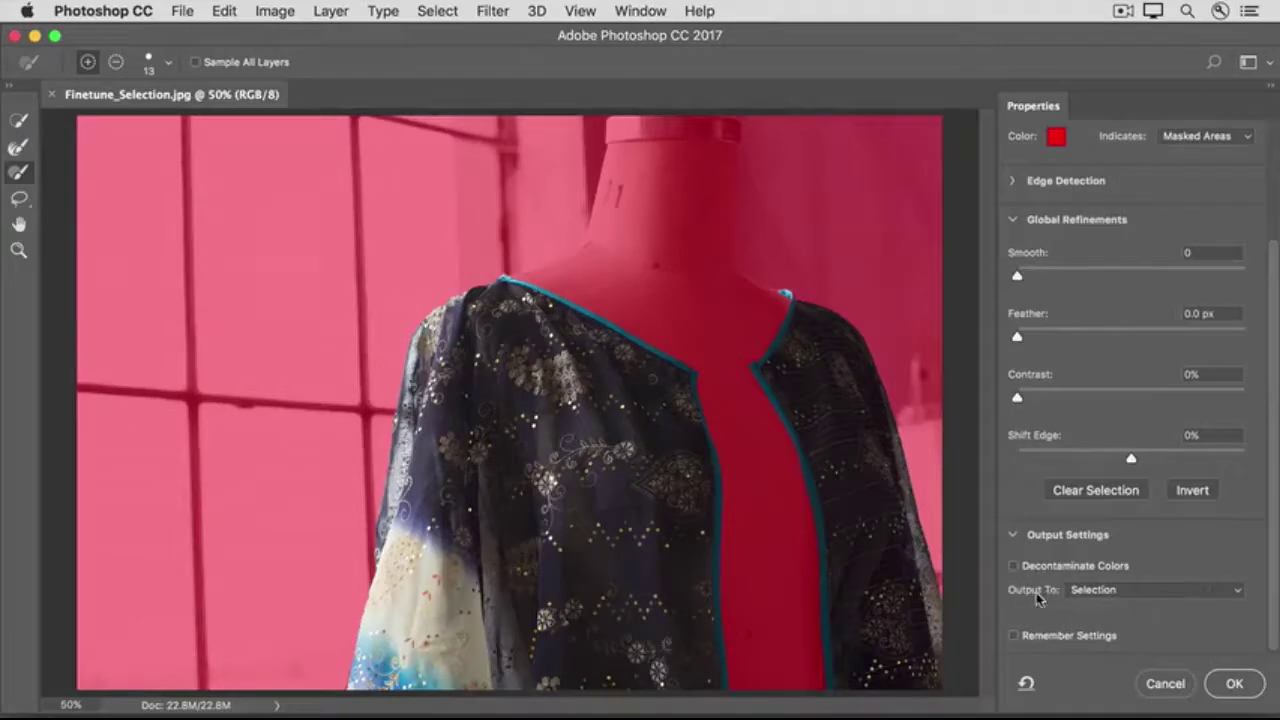
{"action": "left_click", "coordinate": [1239, 590]}
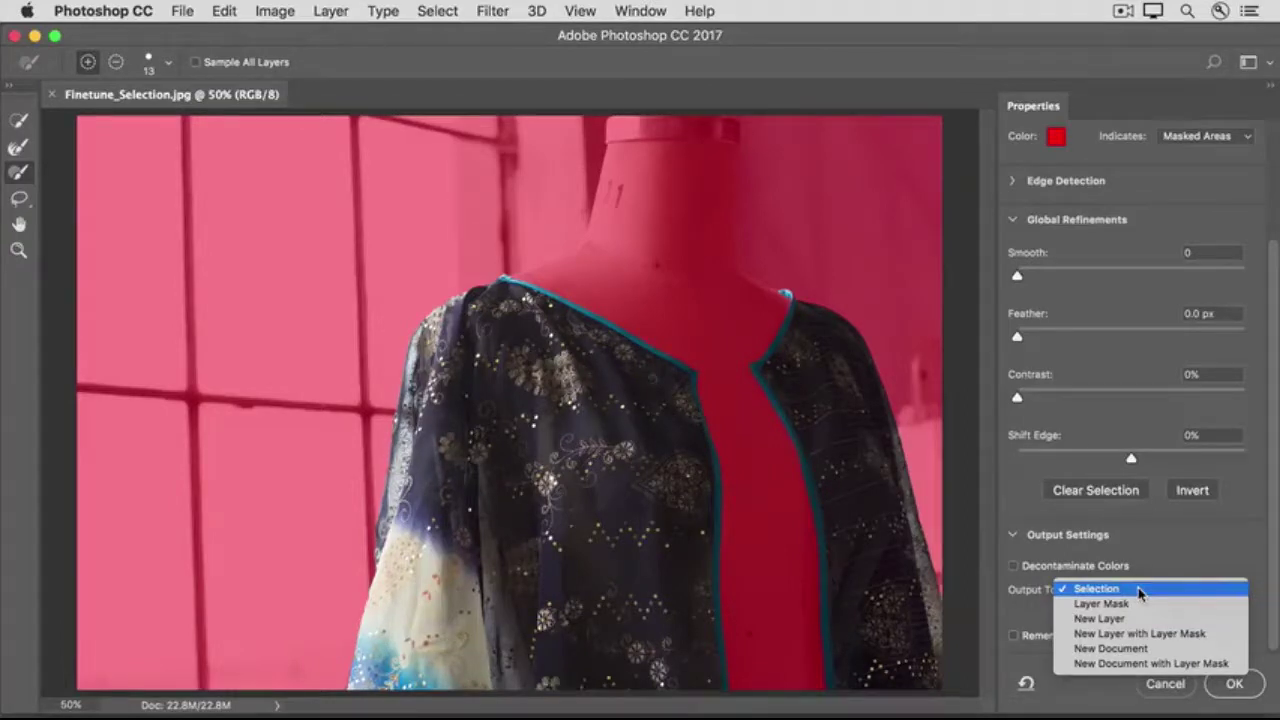
{"action": "left_click", "coordinate": [1146, 555]}
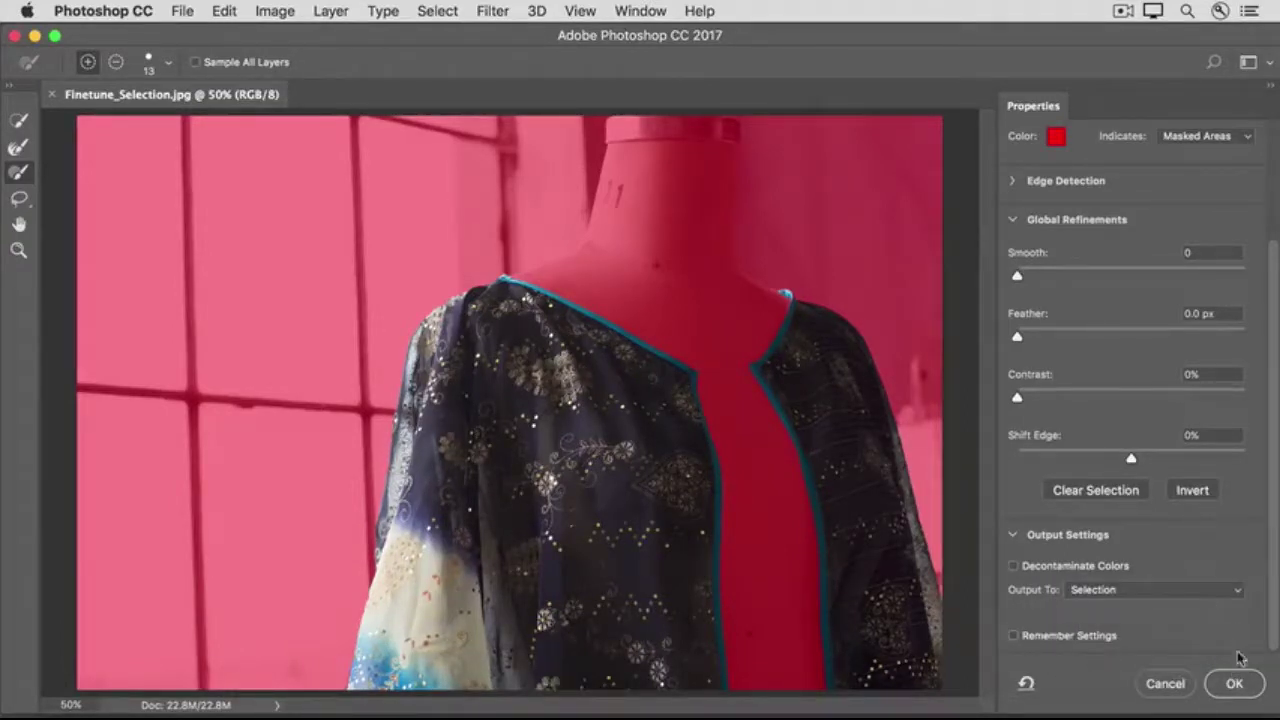
{"action": "left_click", "coordinate": [1220, 685]}
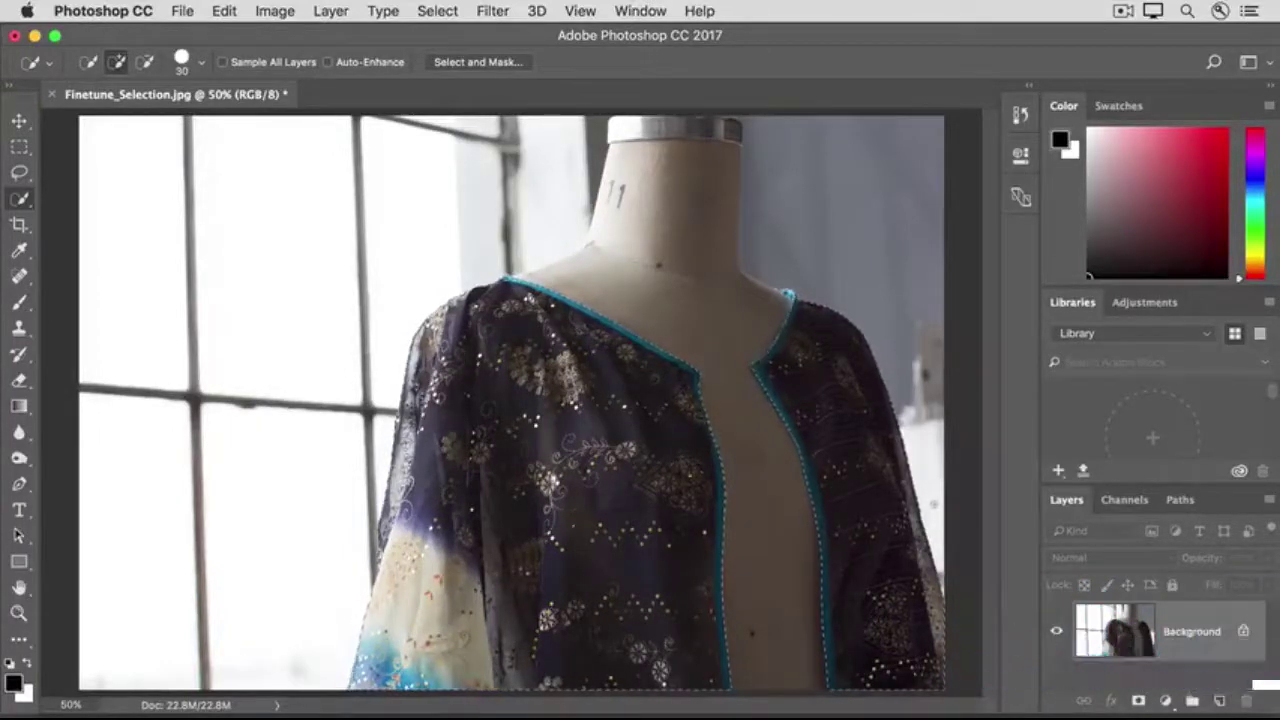
Step: Brighten the selected garment with a Brightness/Contrast adjustment, using brightness 53
{"action": "left_click", "coordinate": [270, 14]}
{"action": "mouse_move", "coordinate": [265, 67]}
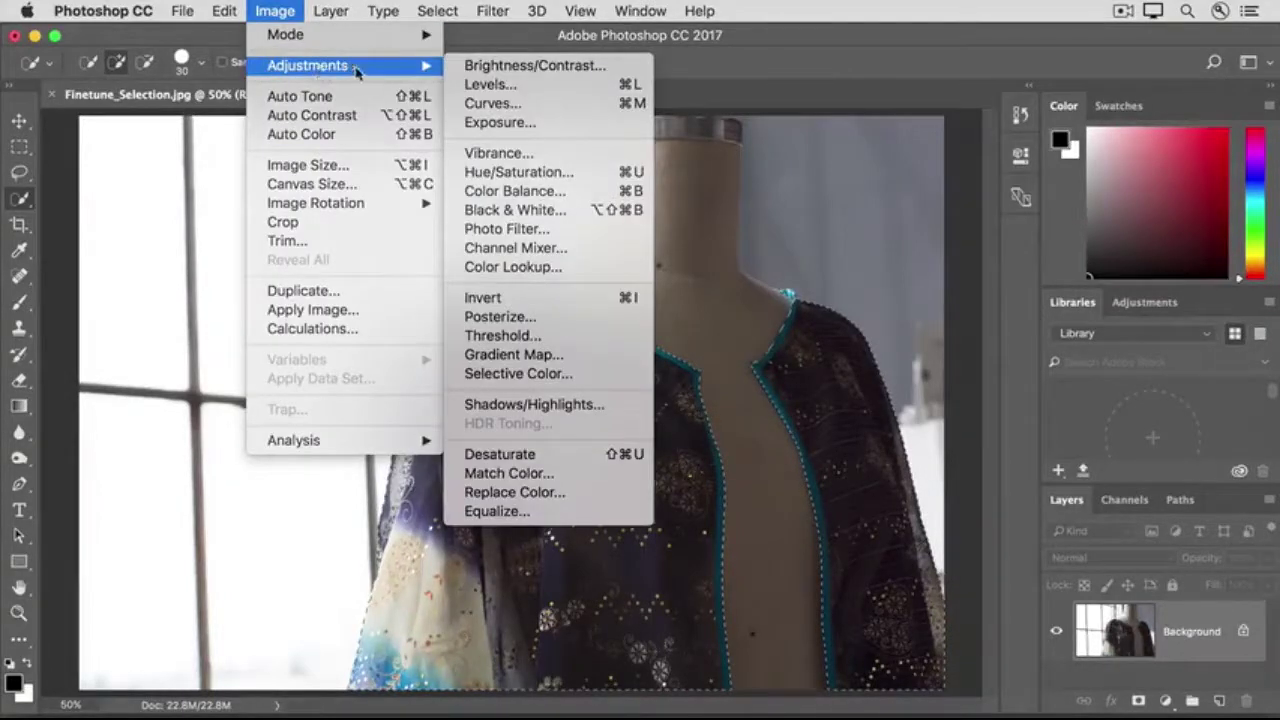
{"action": "left_click", "coordinate": [459, 67]}
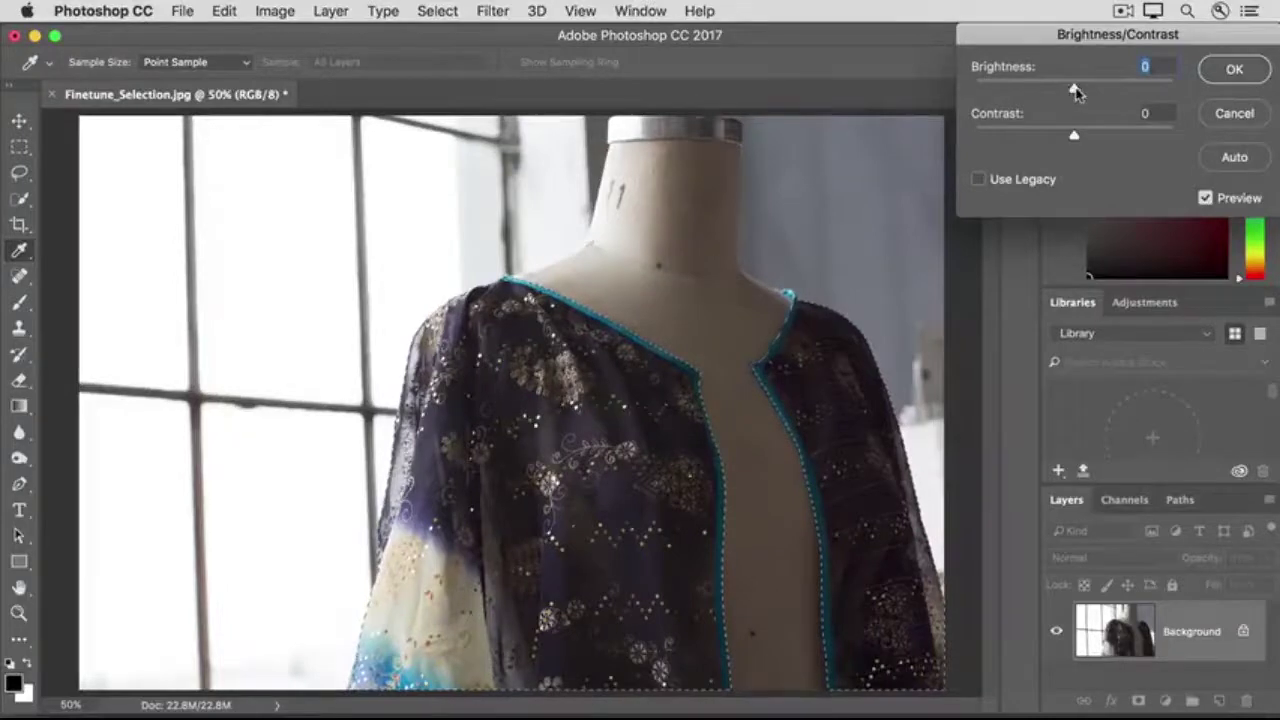
{"action": "left_click_drag", "start_coordinate": [1076, 90], "coordinate": [1109, 92]}
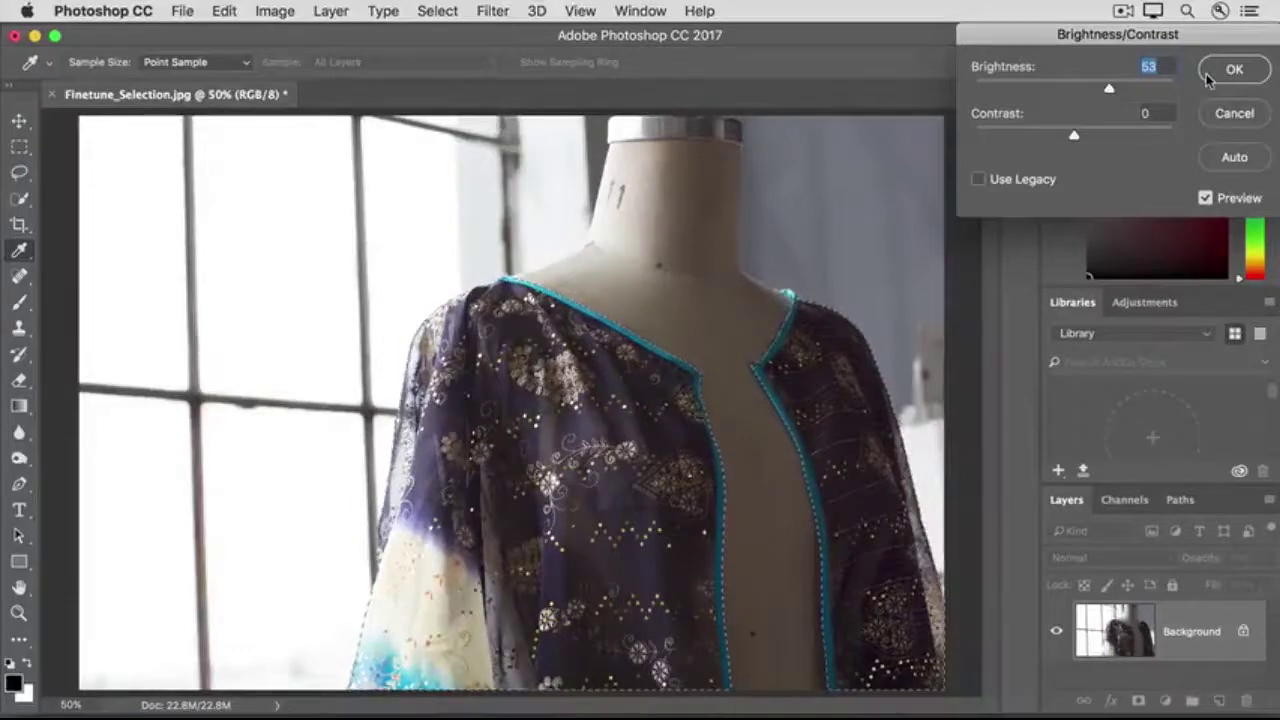
{"action": "left_click", "coordinate": [1207, 78]}
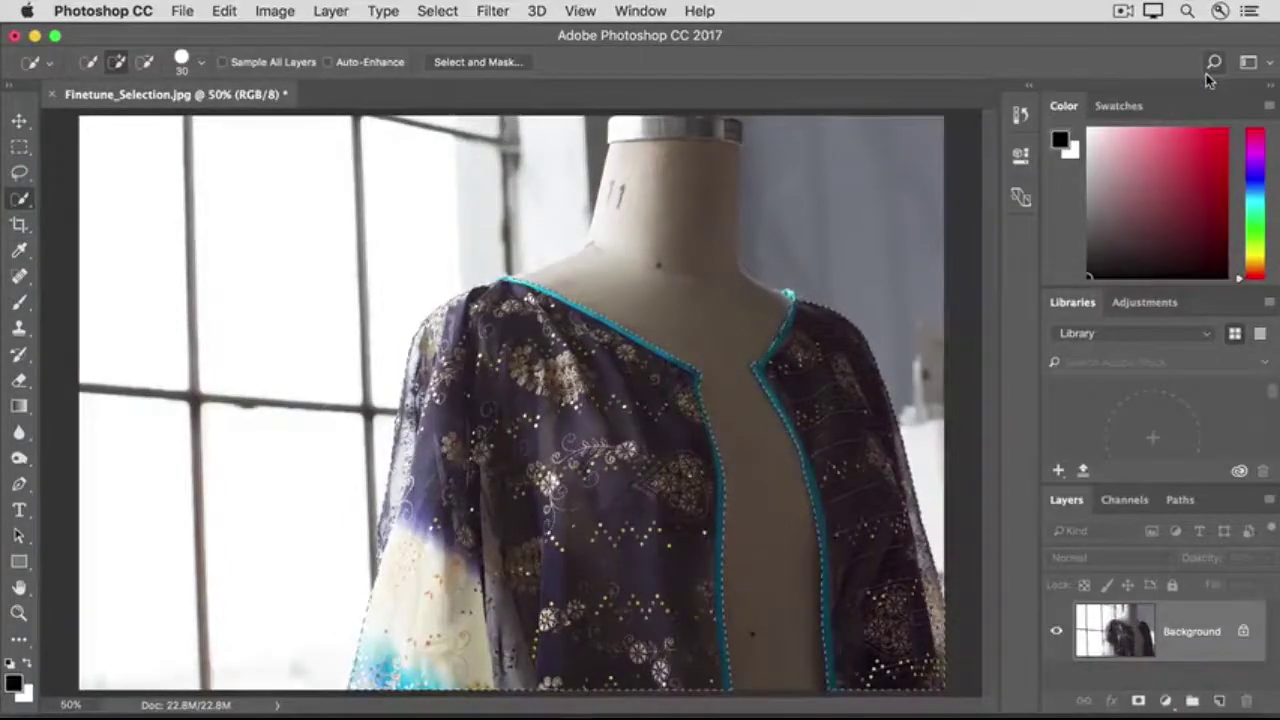